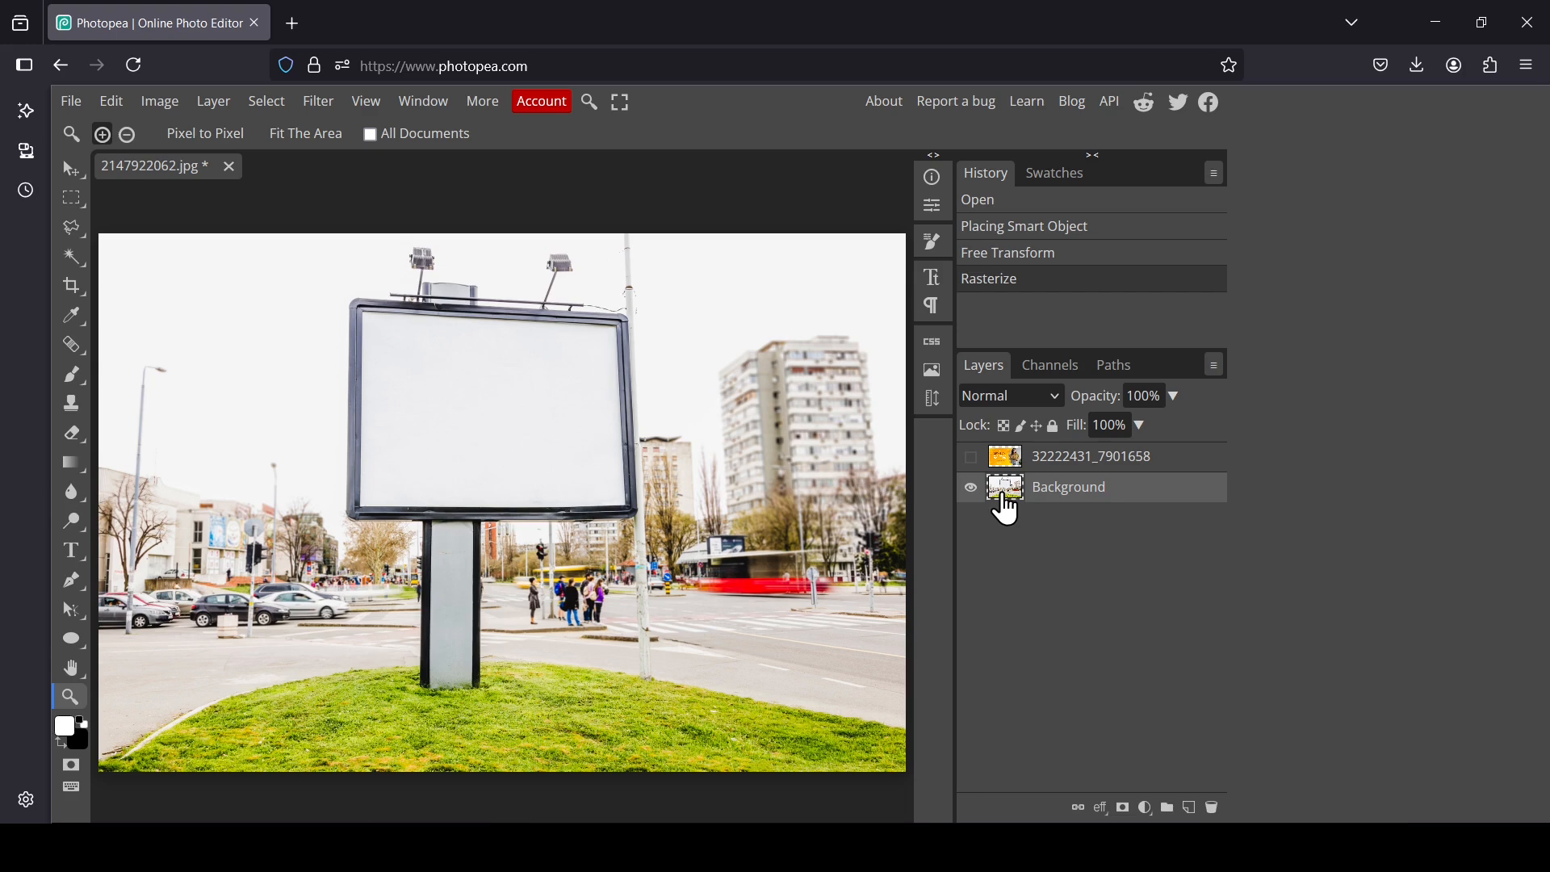
Step: Open the Vanishing Point filter and place three corner points of a perspective plane on the billboard screen
{"action": "left_click", "coordinate": [318, 101]}
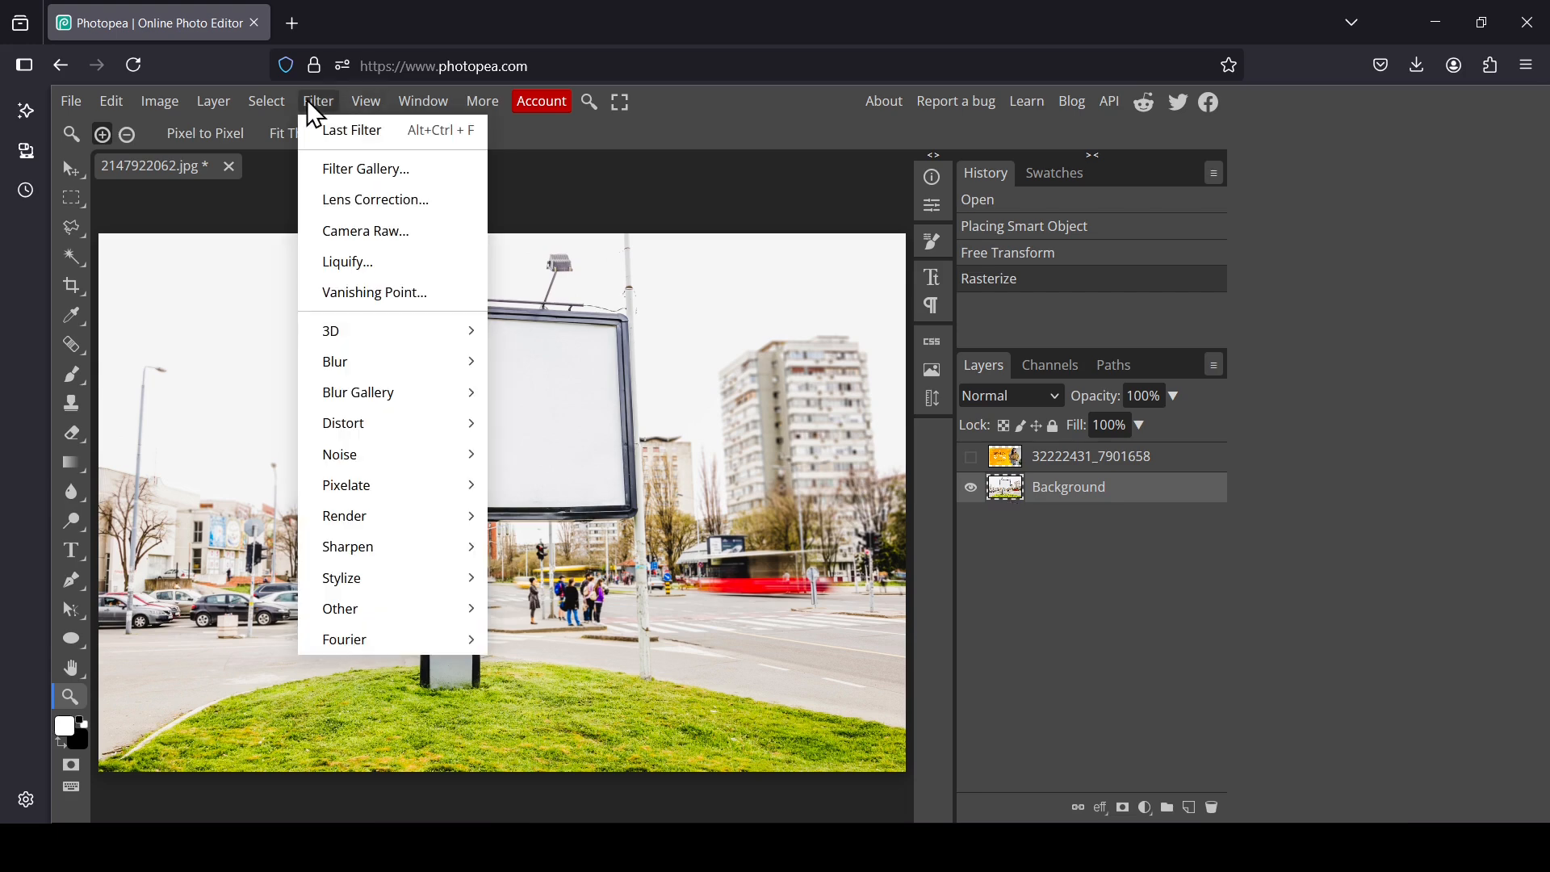
{"action": "left_click", "coordinate": [389, 294]}
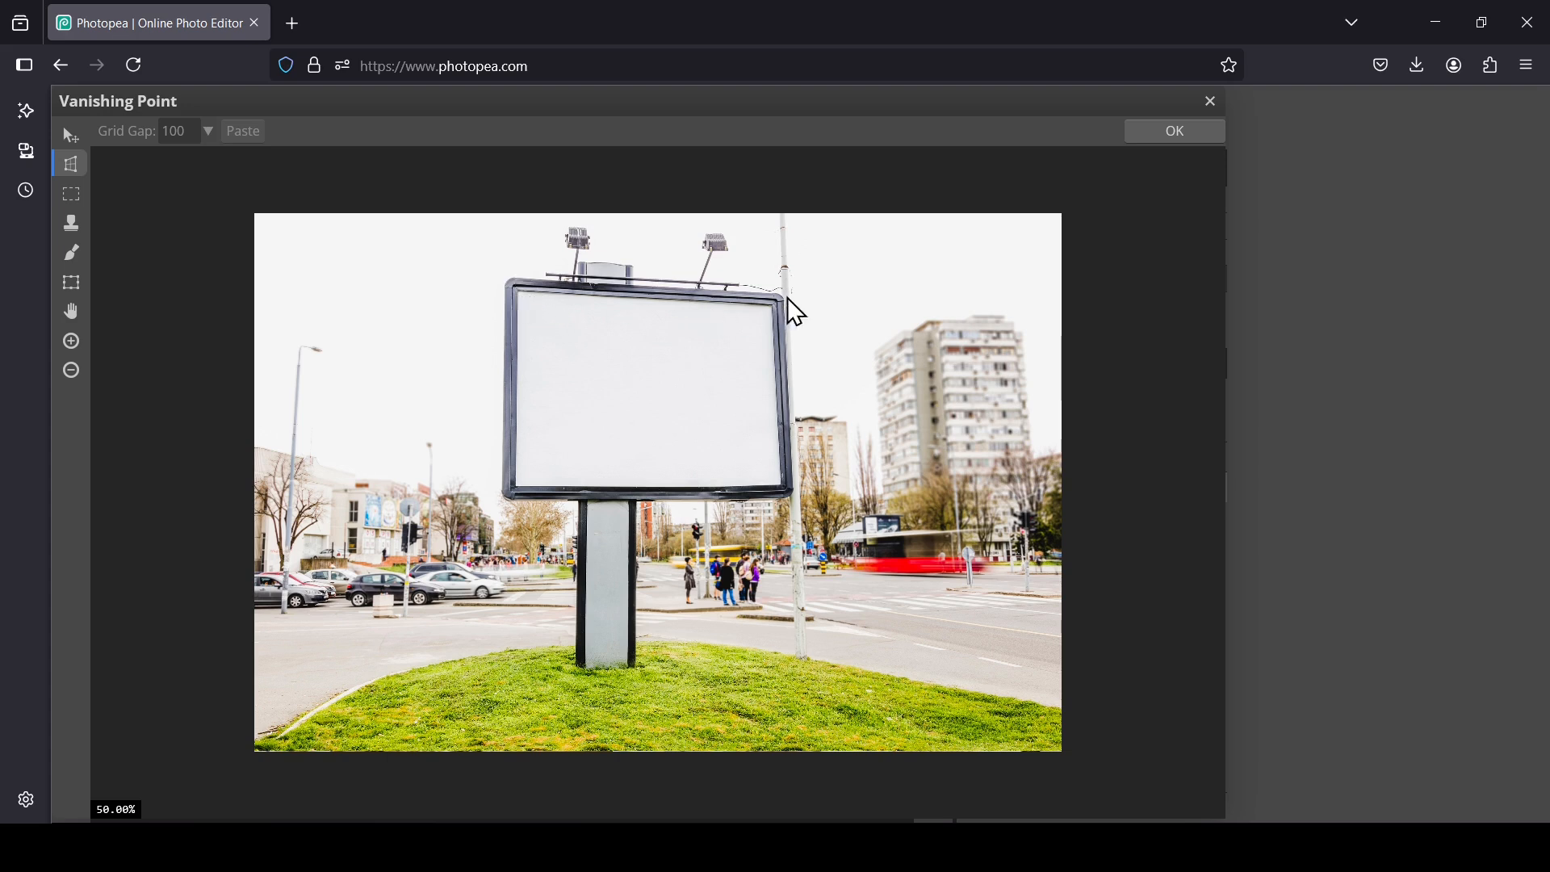
{"action": "left_click", "coordinate": [520, 294]}
{"action": "left_click", "coordinate": [772, 306]}
{"action": "left_click", "coordinate": [783, 488]}
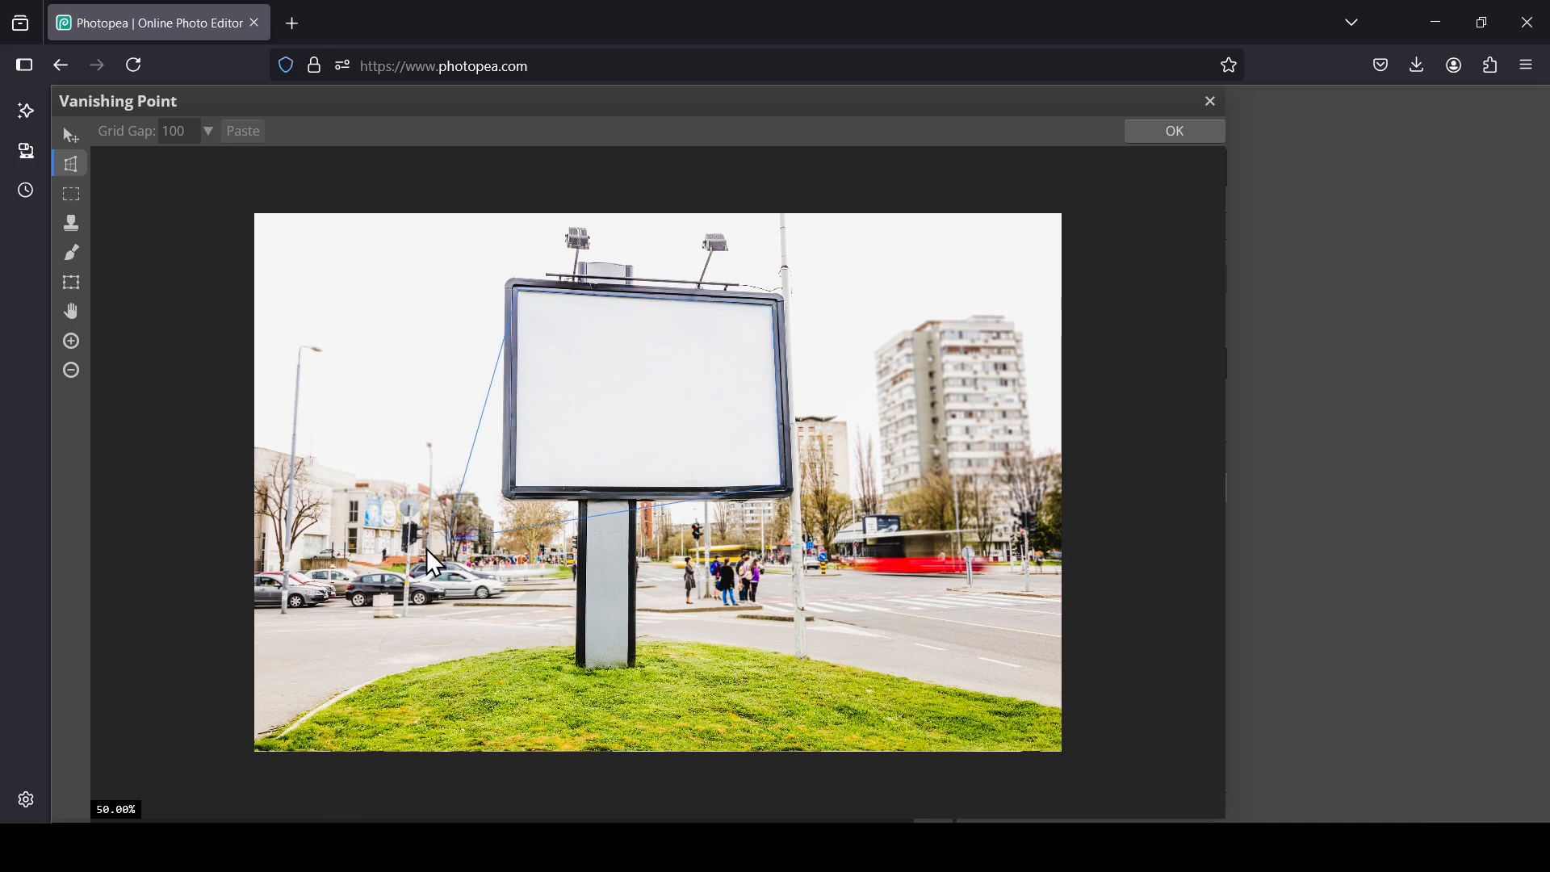
Step: Complete the perspective plane by placing its fourth corner at the billboard screen's lower-left and adjusting it
{"action": "left_click", "coordinate": [72, 340]}
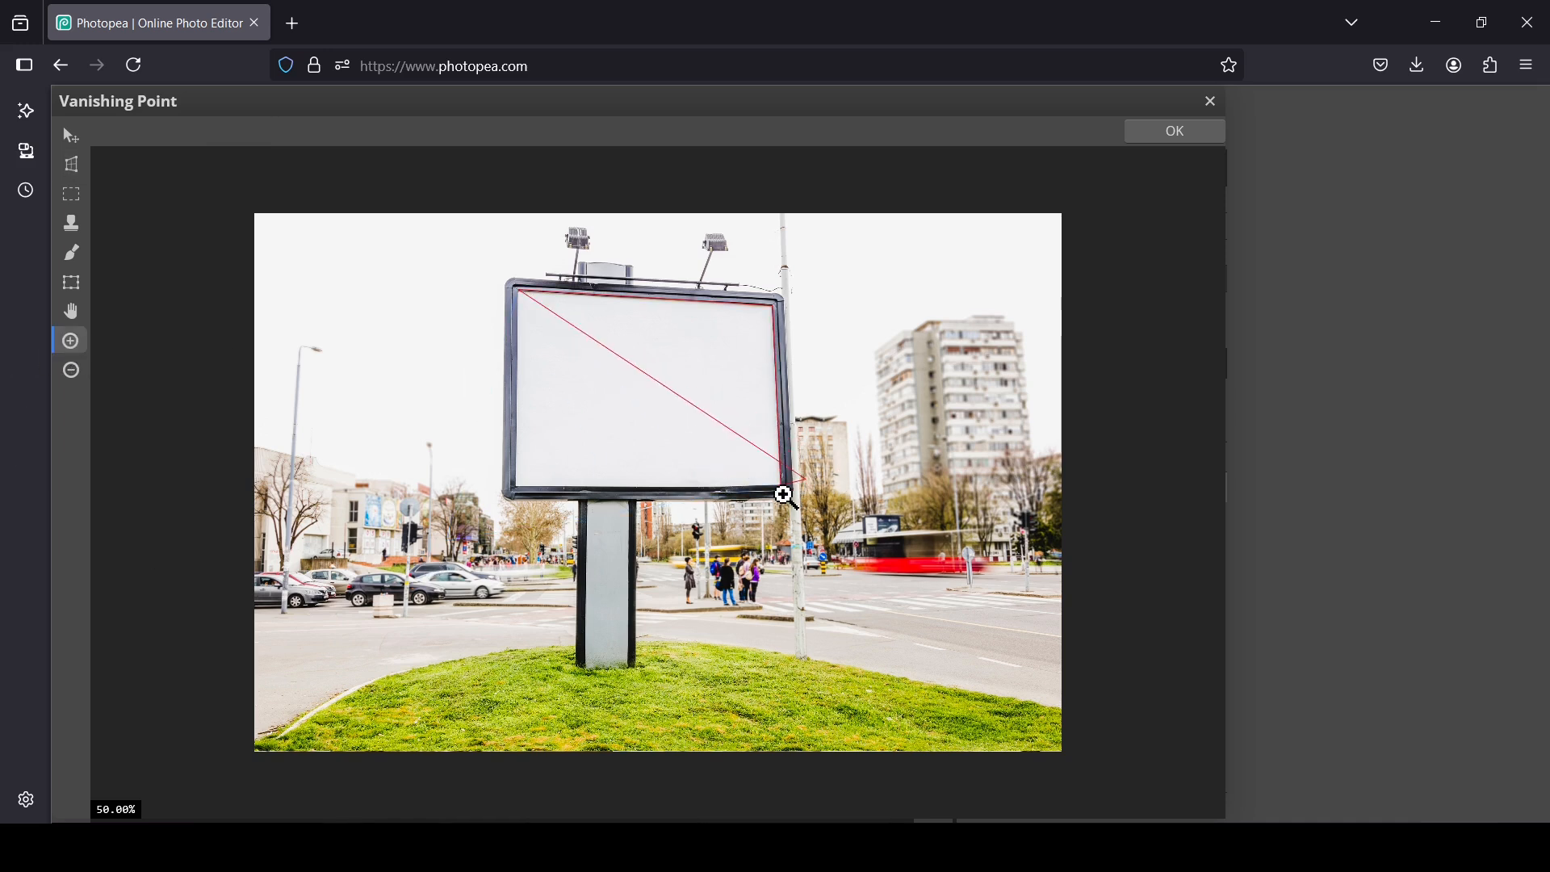
{"action": "left_click", "coordinate": [781, 489]}
{"action": "left_click", "coordinate": [782, 490]}
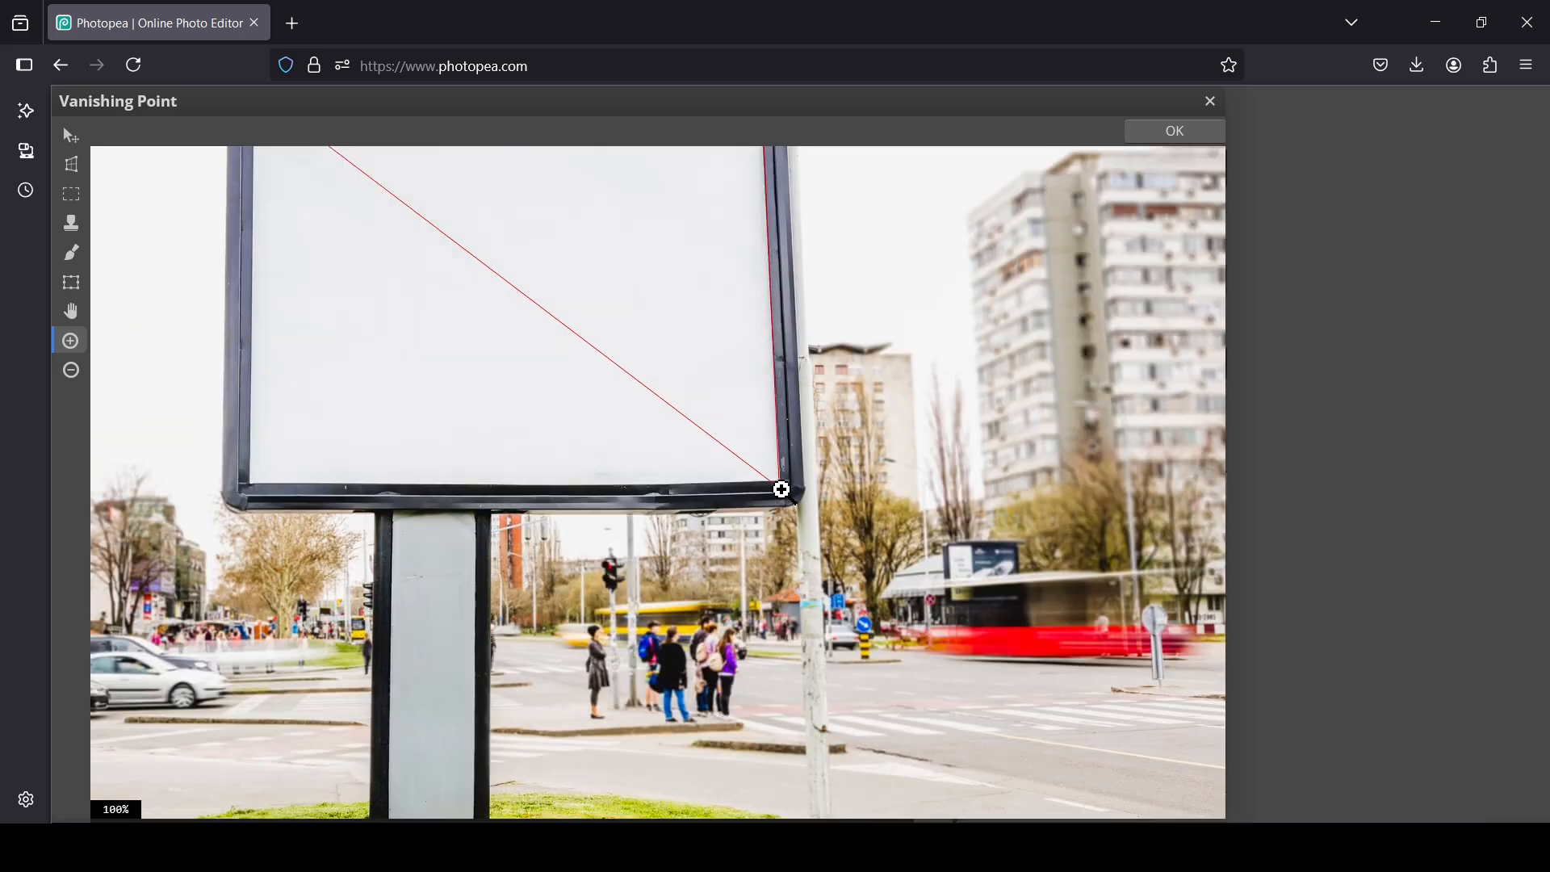
{"action": "left_click", "coordinate": [74, 373]}
{"action": "left_click", "coordinate": [440, 388]}
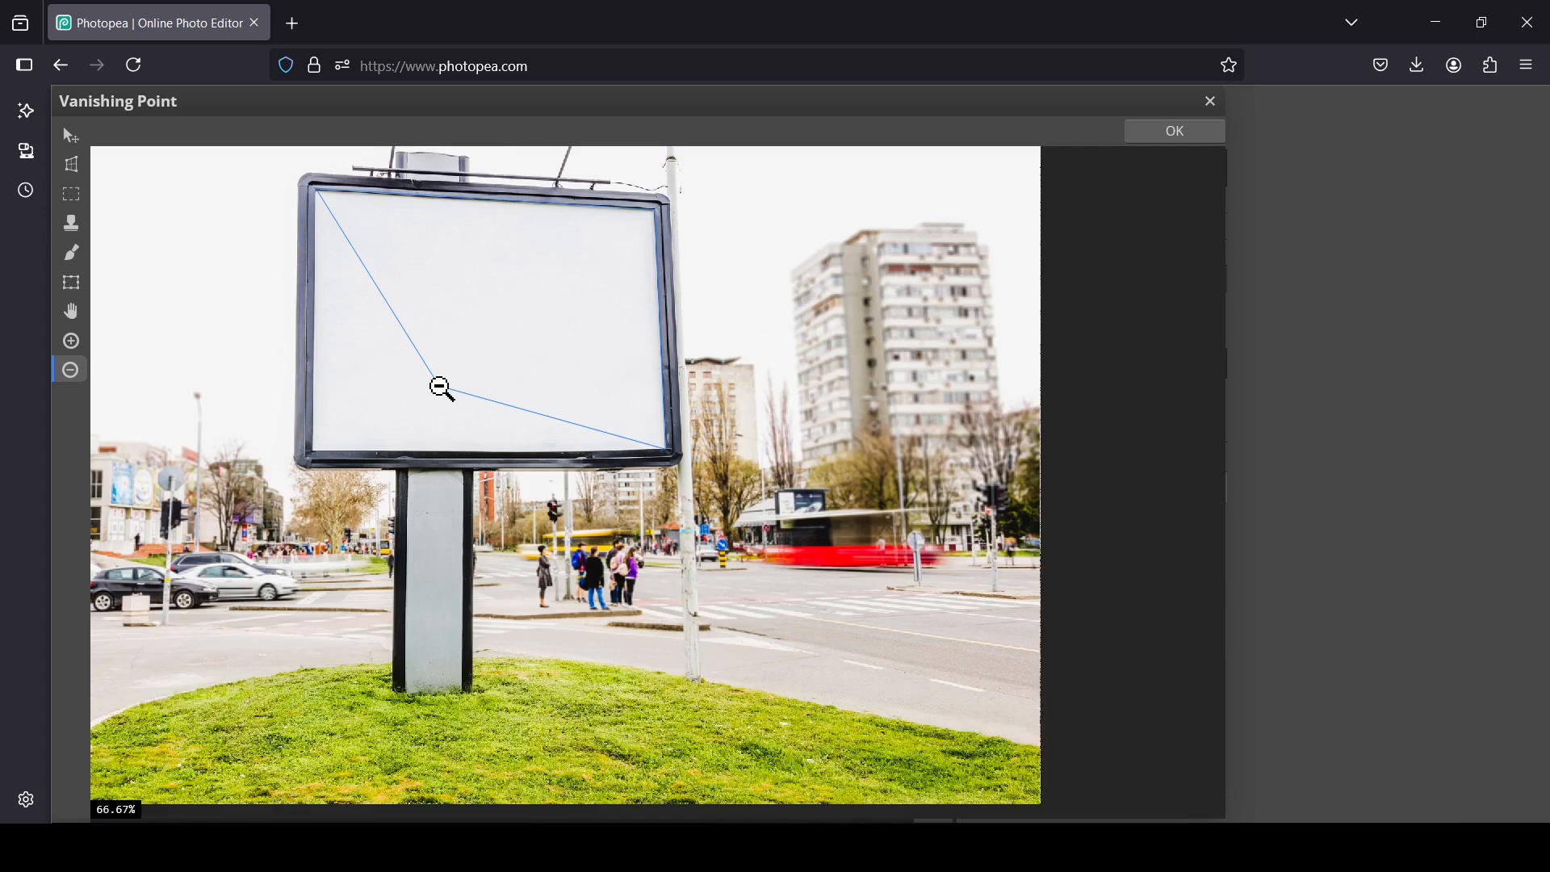
{"action": "left_click", "coordinate": [70, 312]}
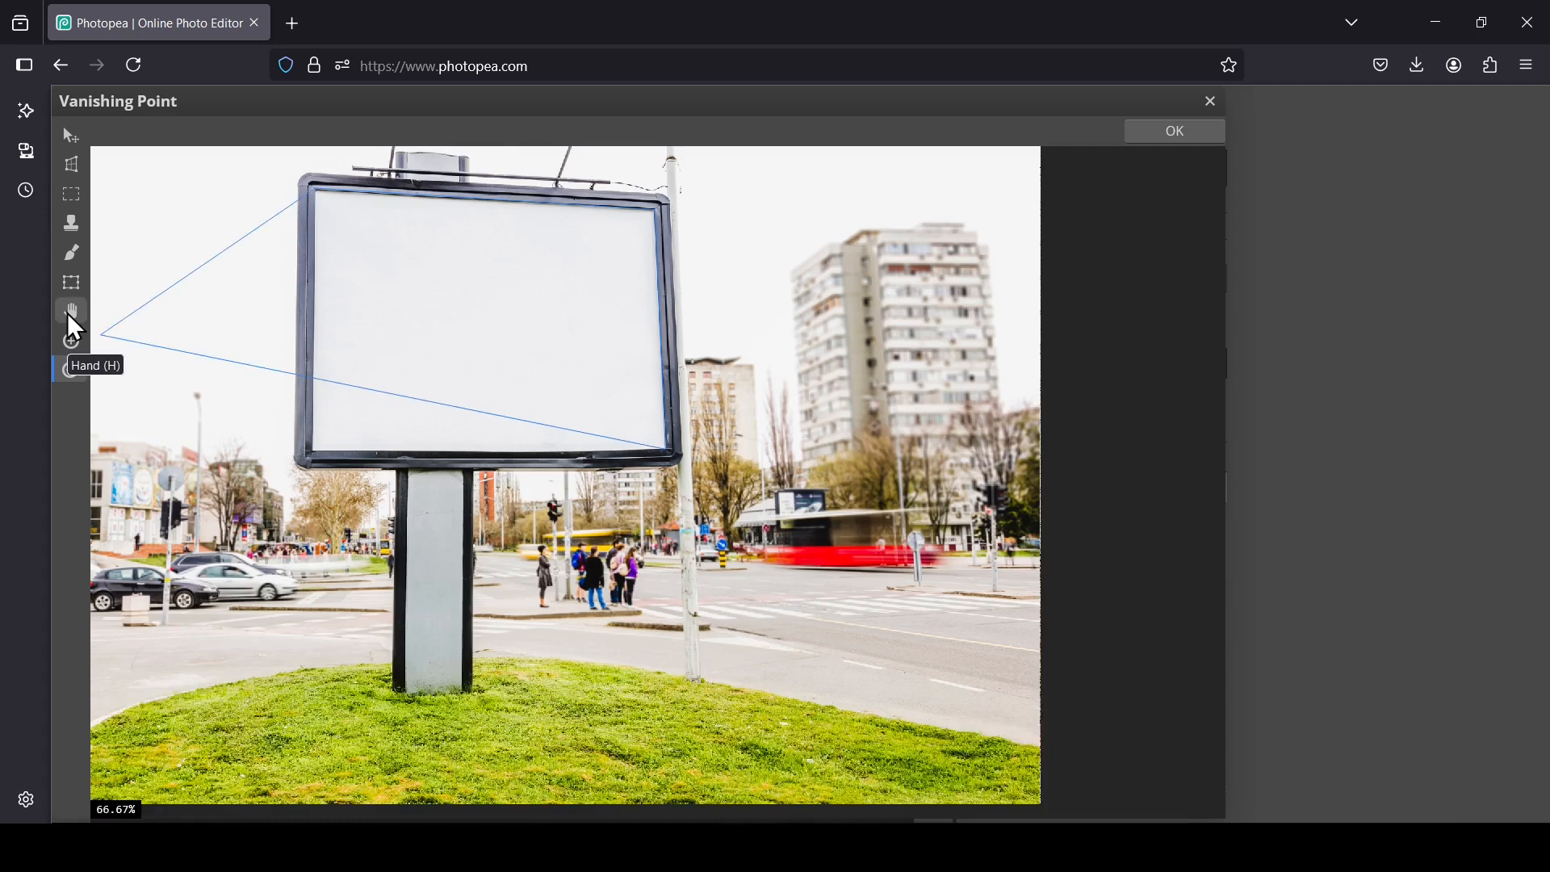
{"action": "left_click_drag", "start_coordinate": [387, 322], "coordinate": [432, 409]}
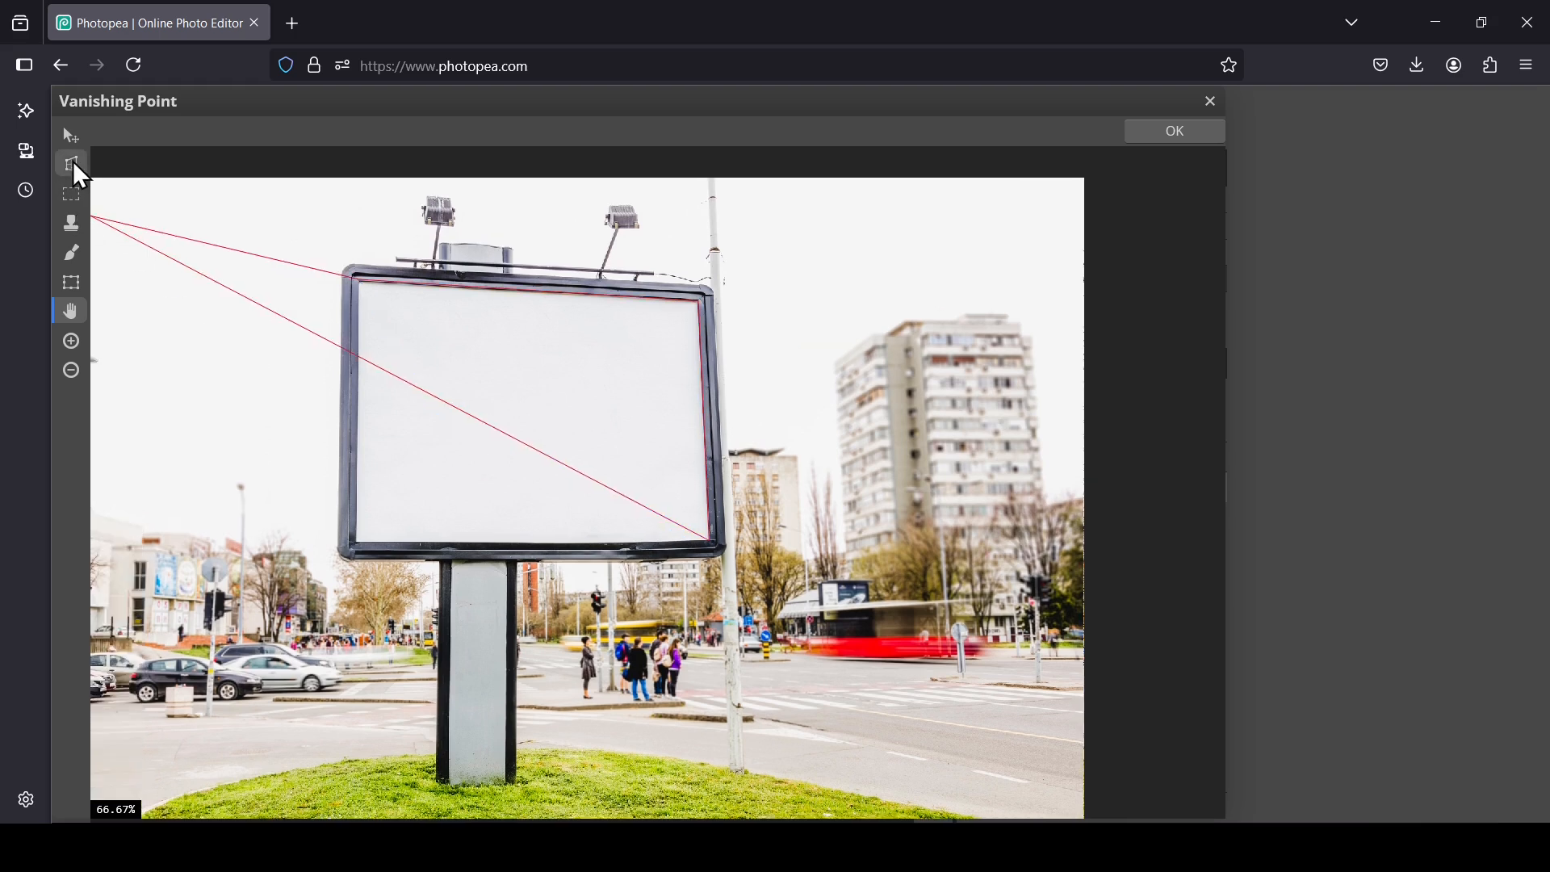
{"action": "left_click", "coordinate": [73, 164]}
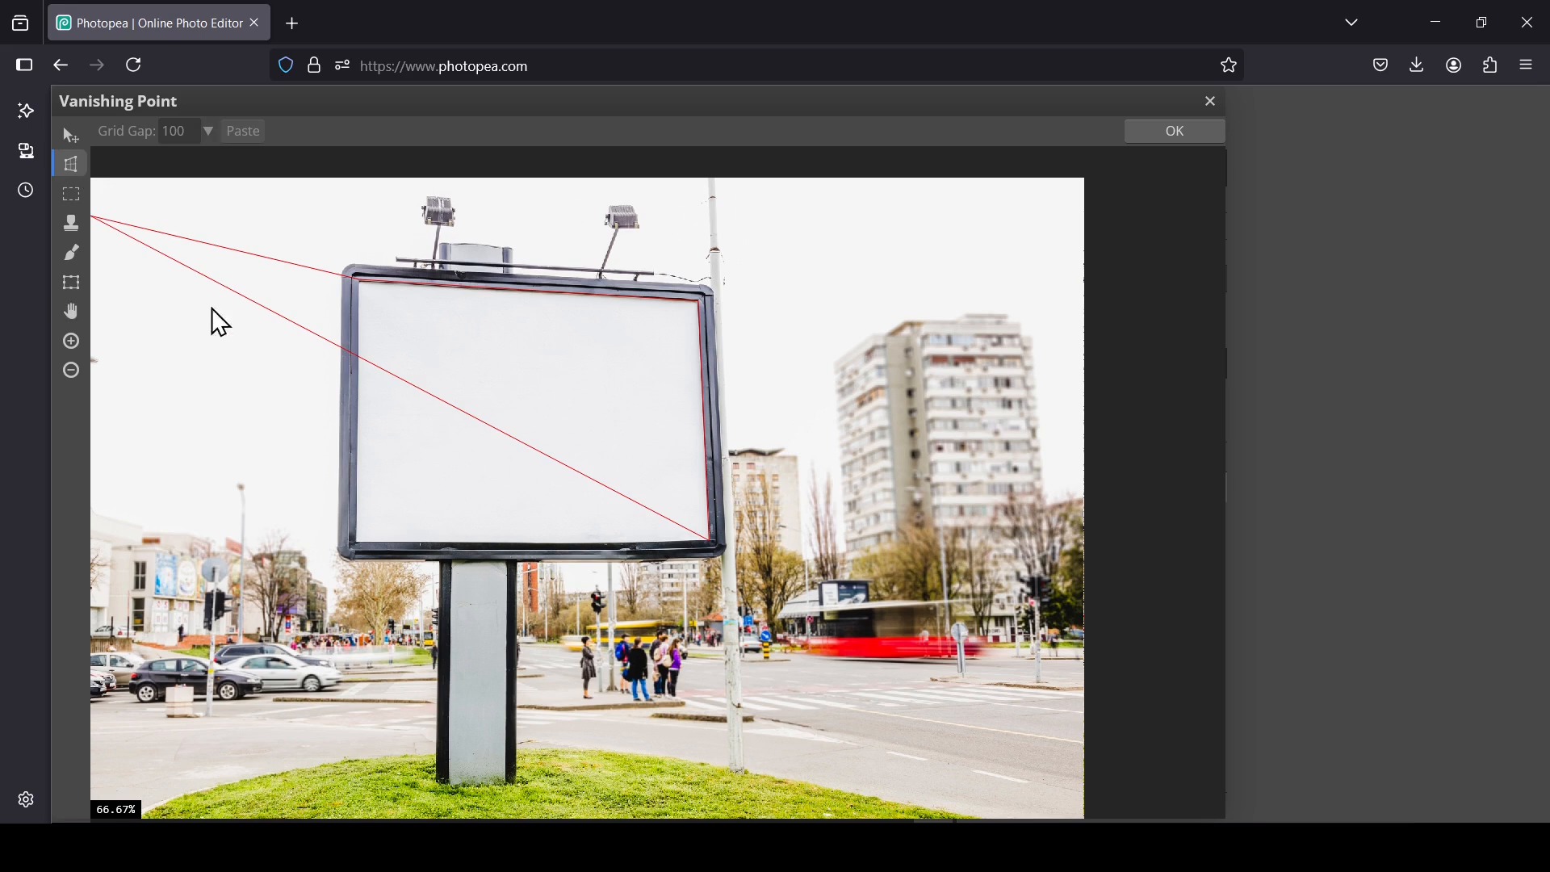
{"action": "left_click", "coordinate": [356, 540]}
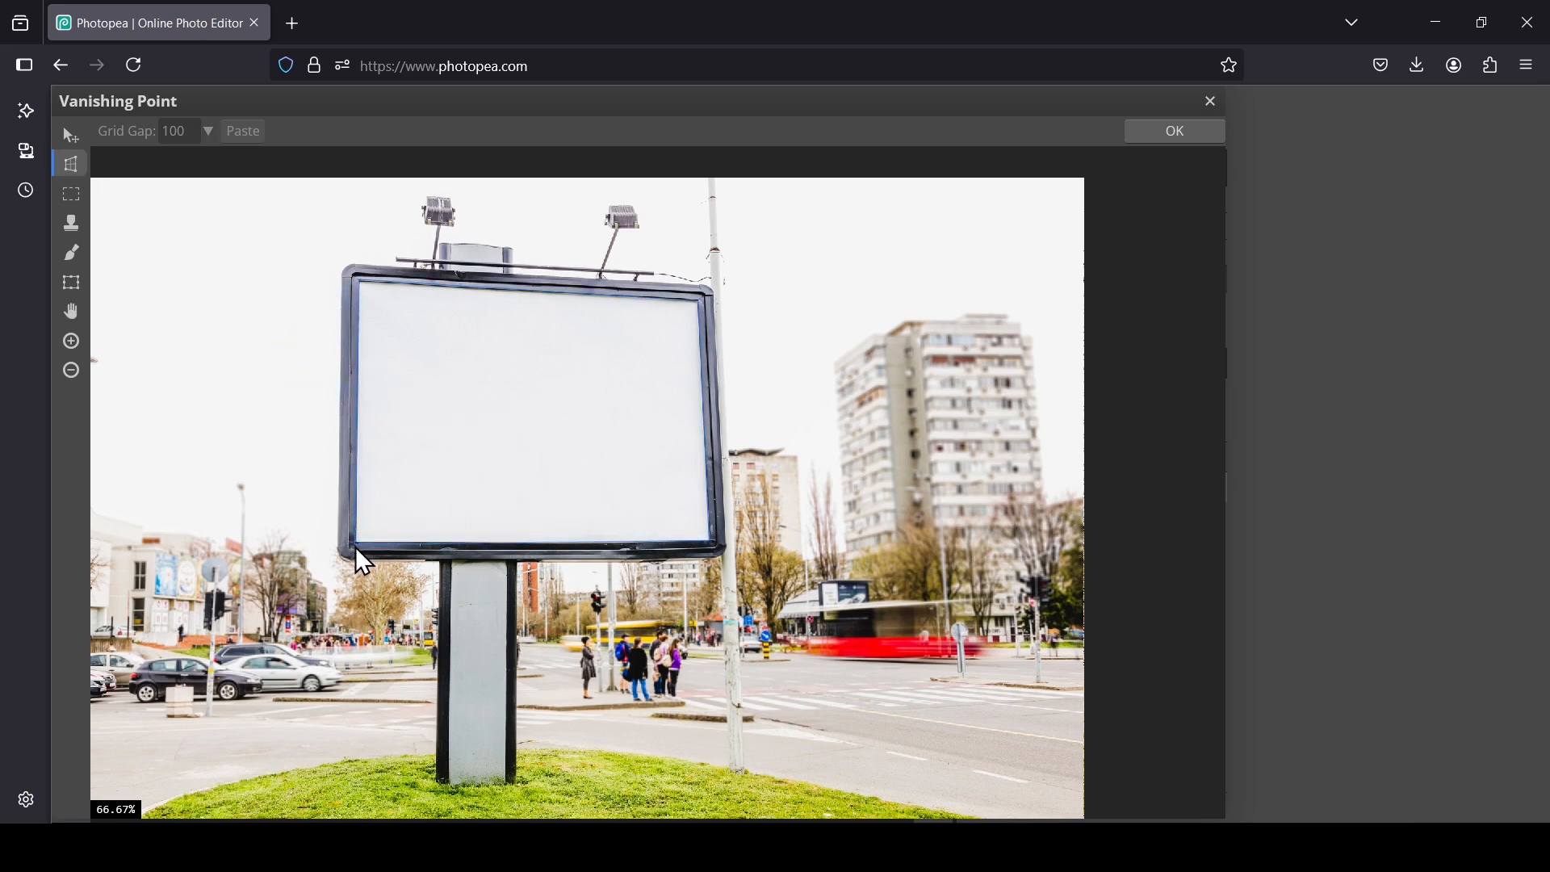
{"action": "left_click_drag", "start_coordinate": [355, 549], "coordinate": [363, 509]}
{"action": "left_click", "coordinate": [355, 546]}
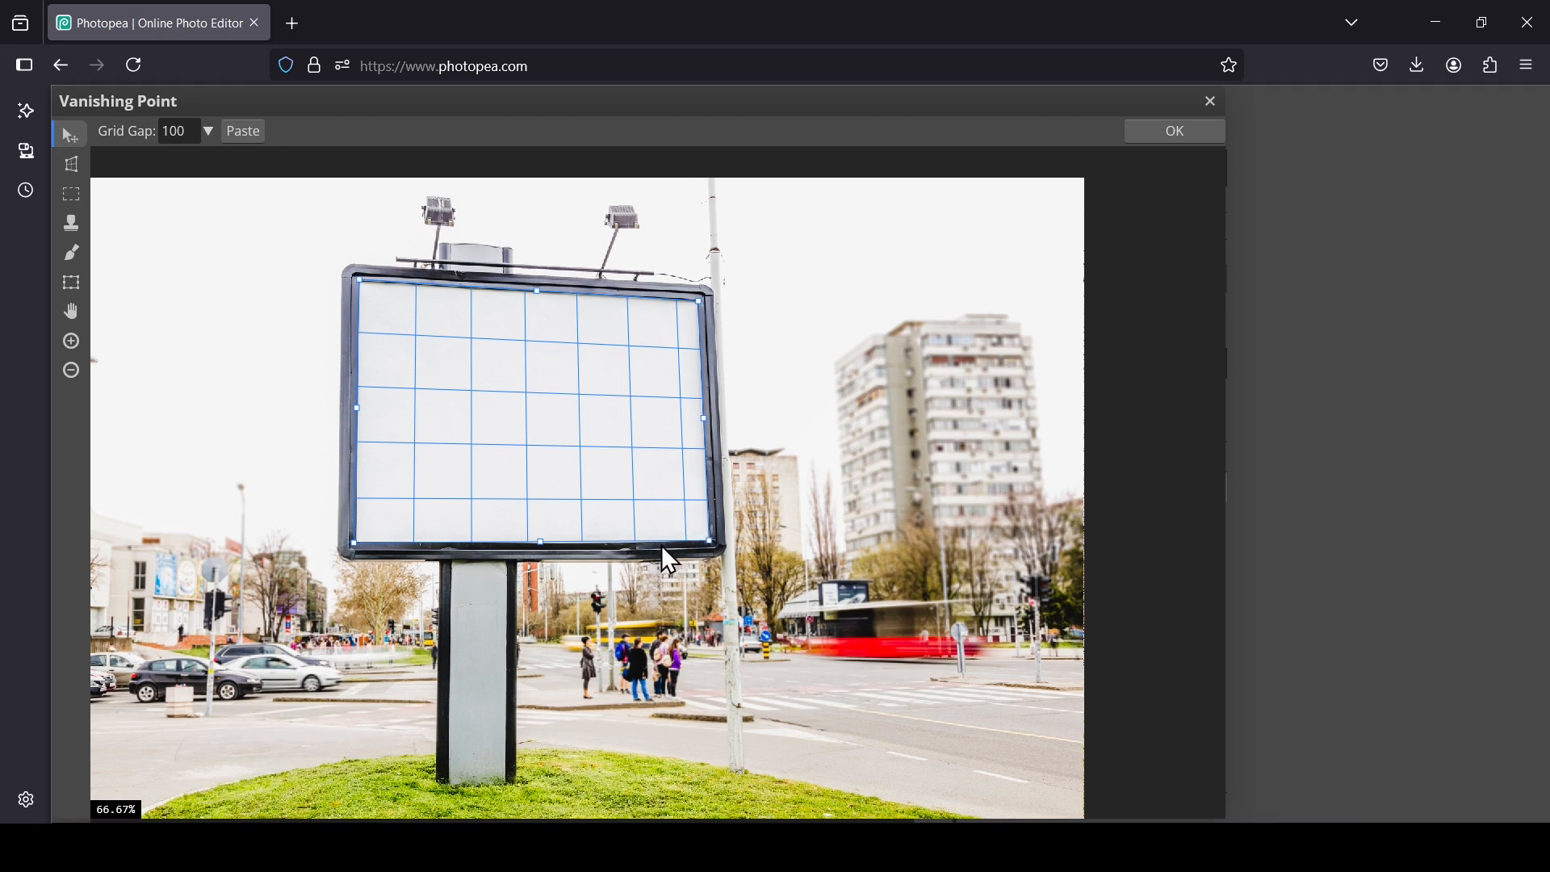
Step: Undo an accidental plane edge nudge and apply the Vanishing Point filter
{"action": "left_click_drag", "start_coordinate": [539, 542], "coordinate": [540, 544]}
{"action": "key", "text": "ctrl+z"}
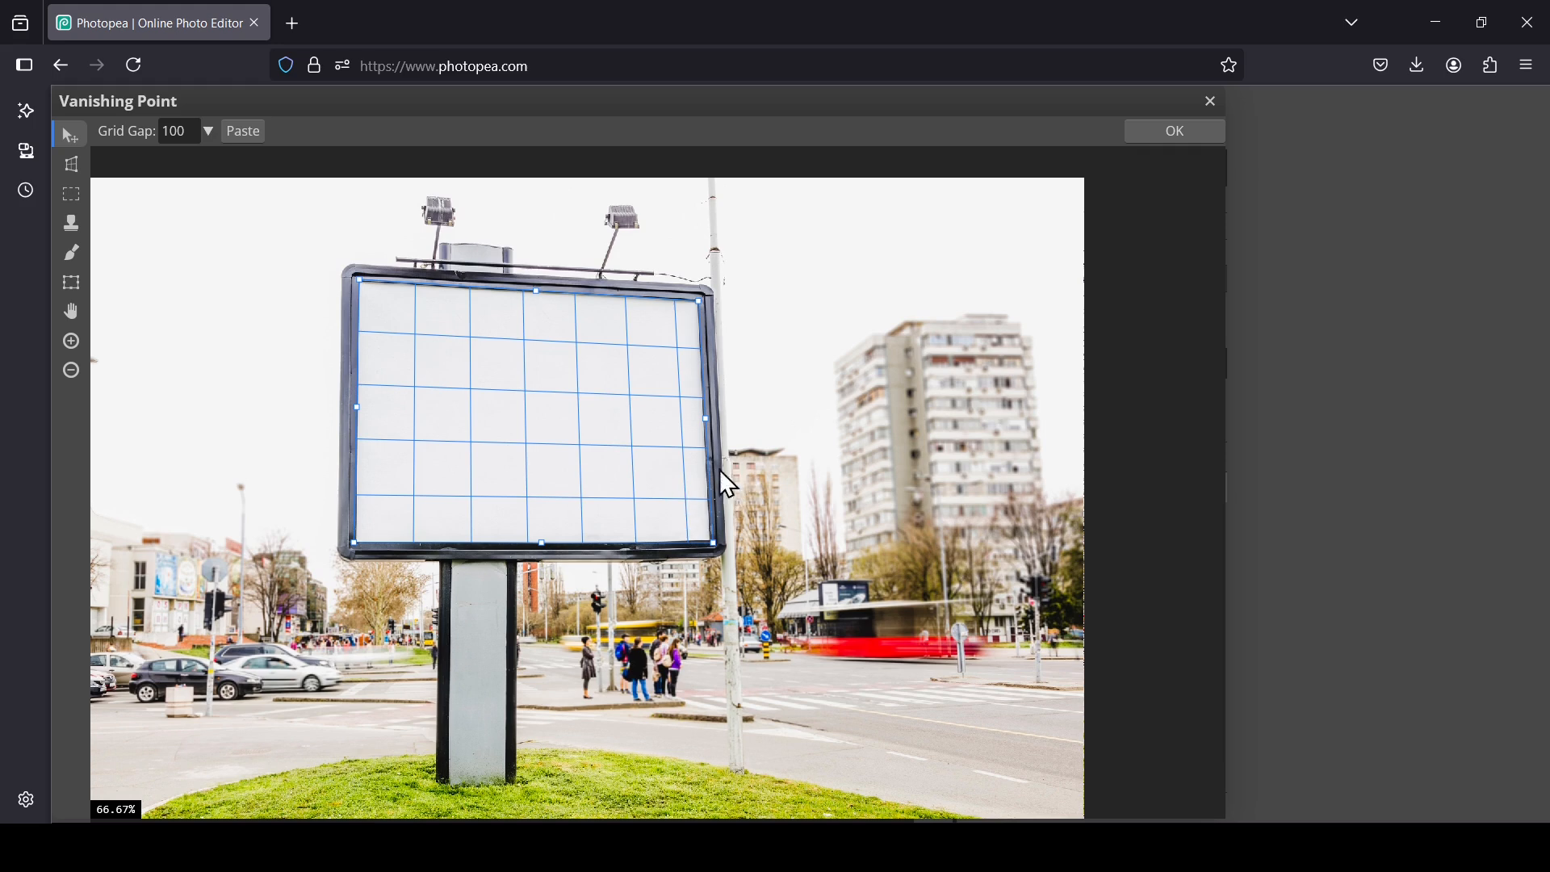
{"action": "left_click", "coordinate": [1194, 132]}
Step: Show the advert layer, select its pixels and copy them
{"action": "left_click", "coordinate": [970, 457]}
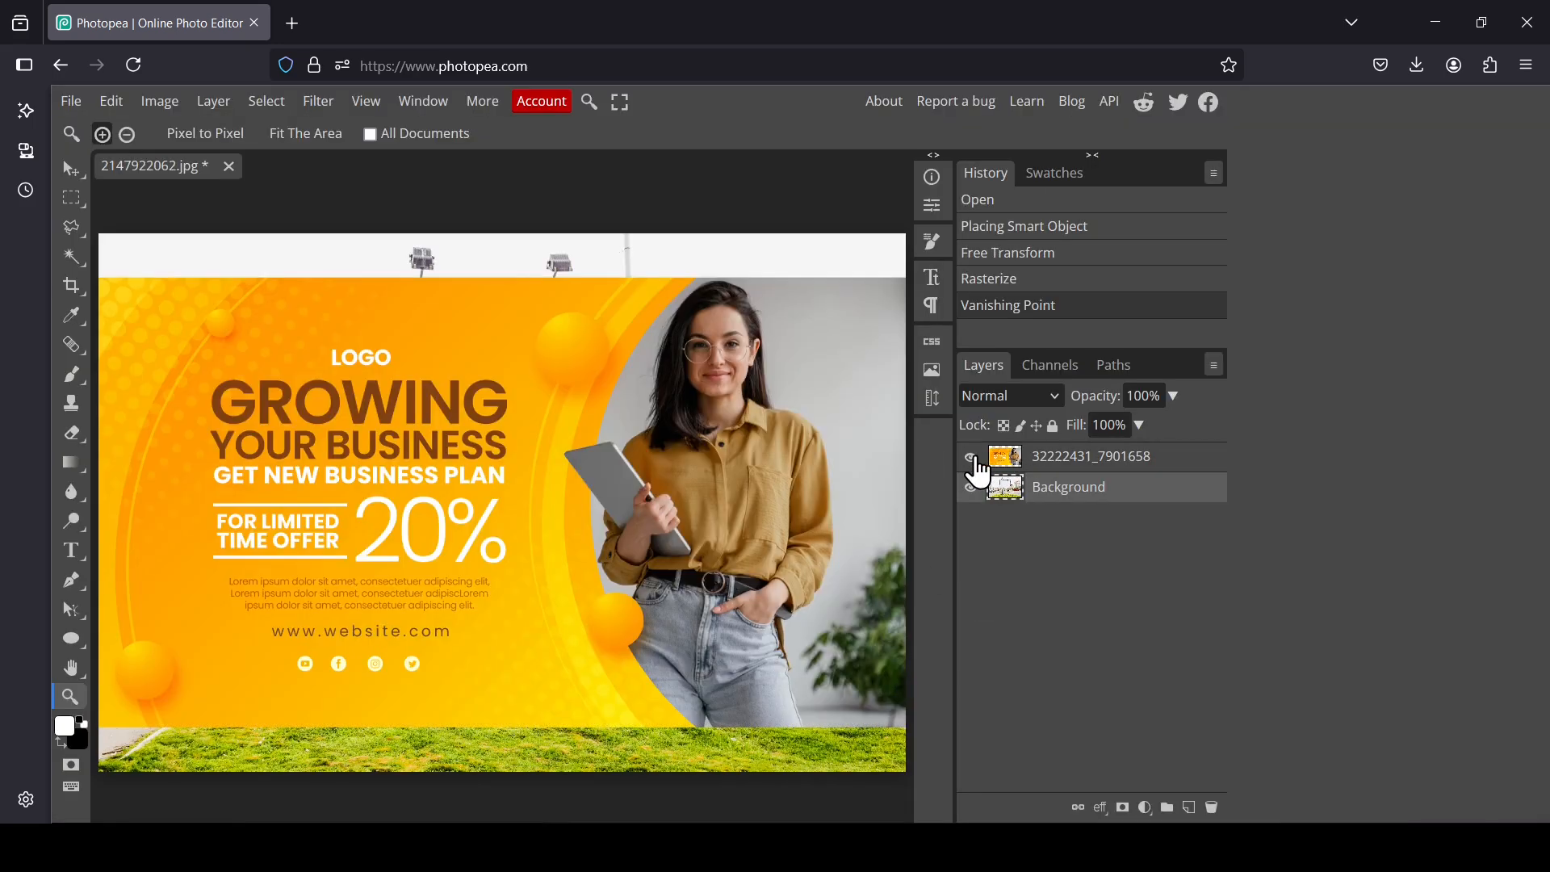
{"action": "left_click", "coordinate": [1005, 457]}
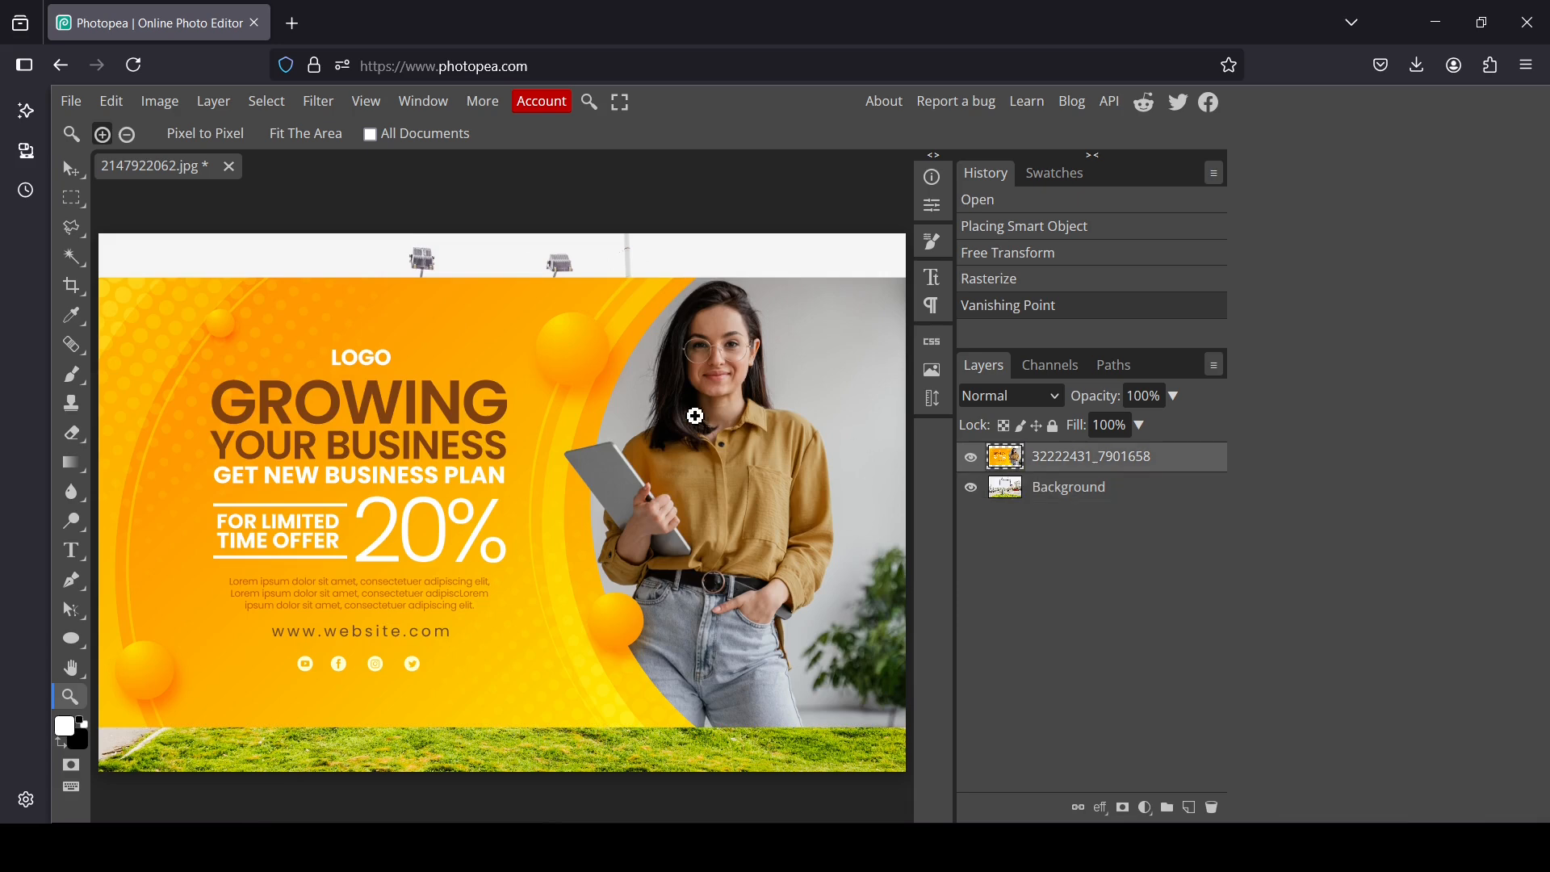
{"action": "right_click", "coordinate": [1013, 466]}
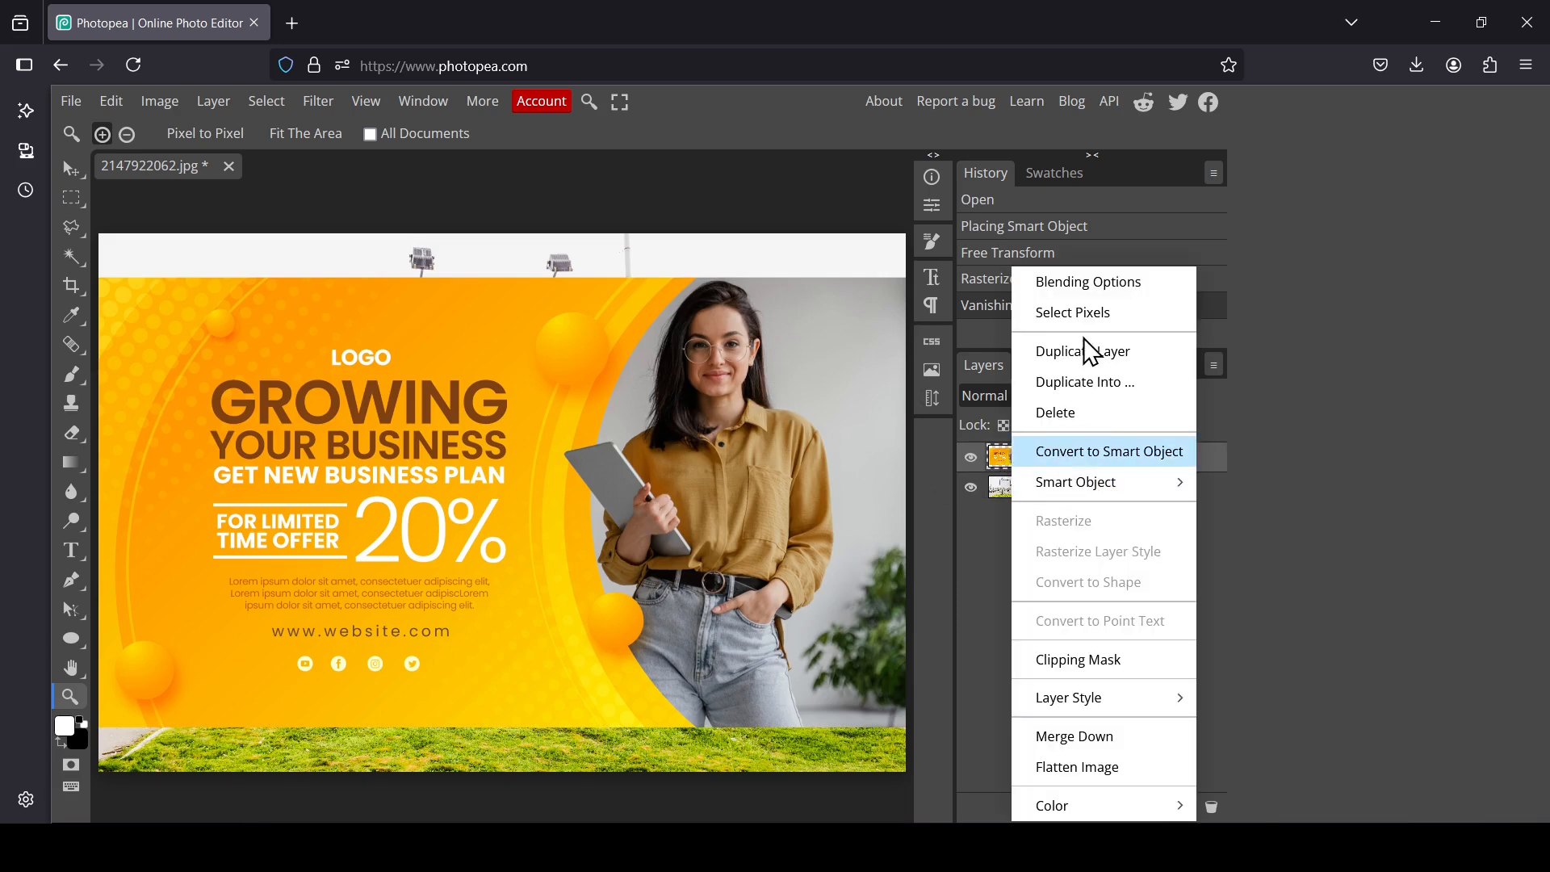
{"action": "left_click", "coordinate": [1108, 319]}
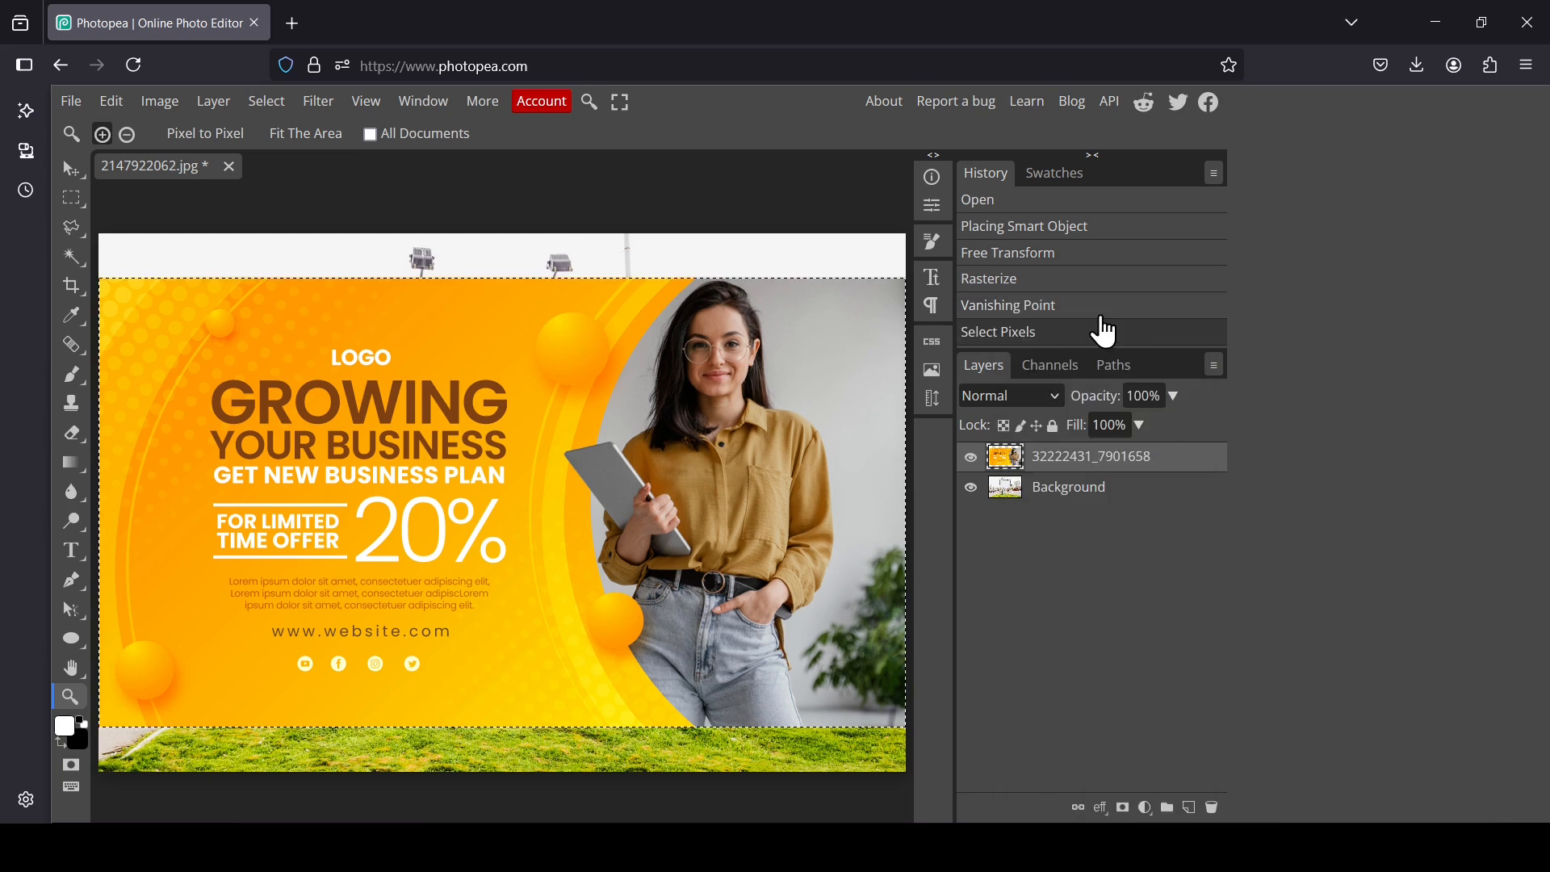
{"action": "key", "text": "ctrl+c"}
Step: Deselect the selection and hide the advert layer
{"action": "left_click", "coordinate": [273, 101]}
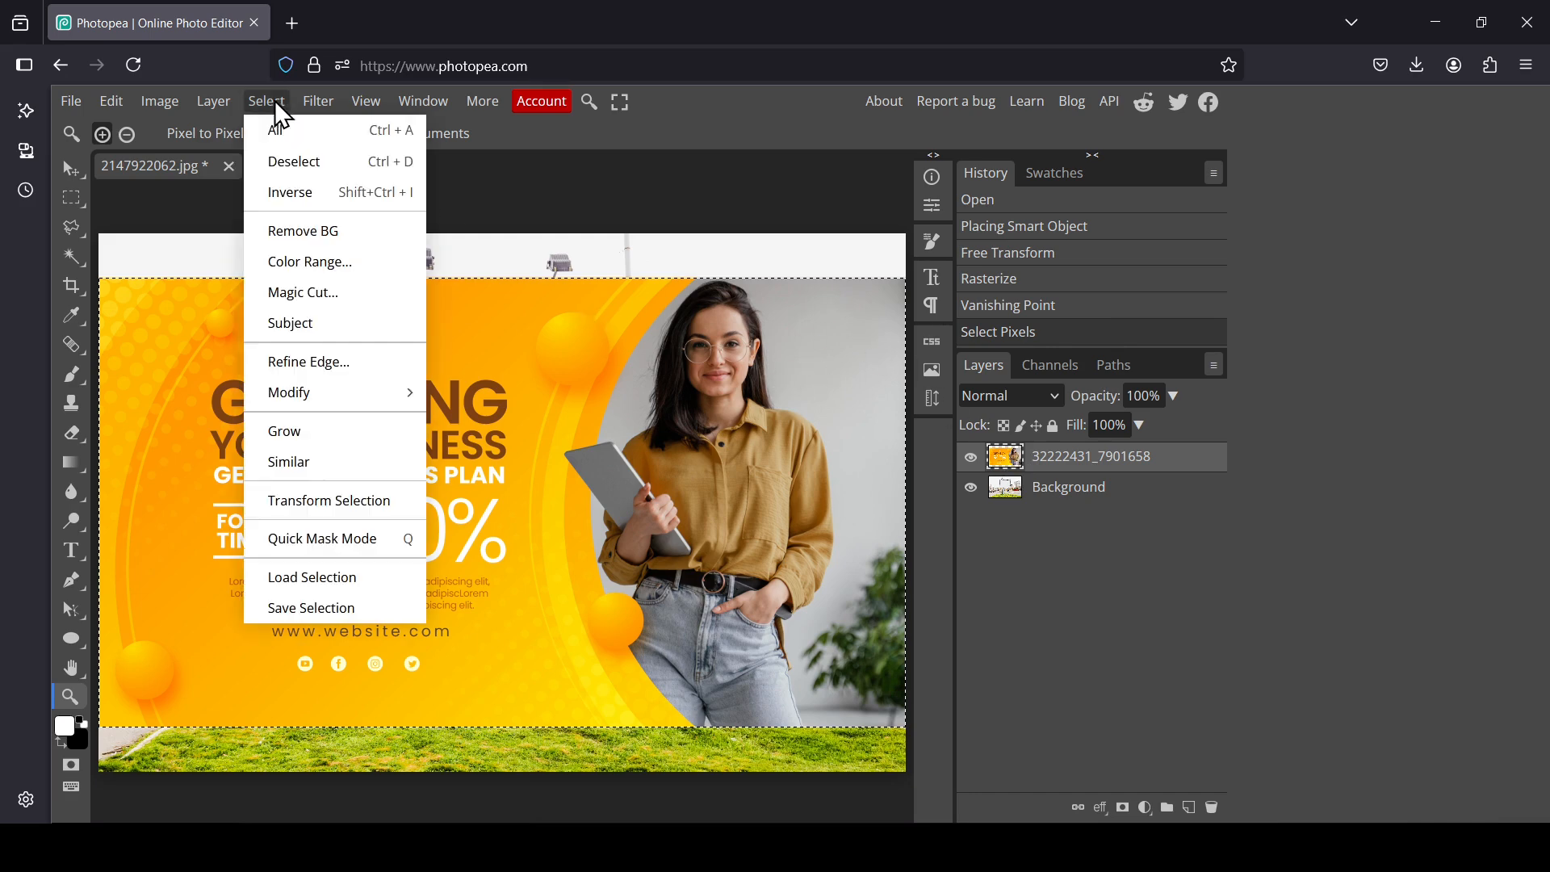
{"action": "left_click", "coordinate": [302, 165]}
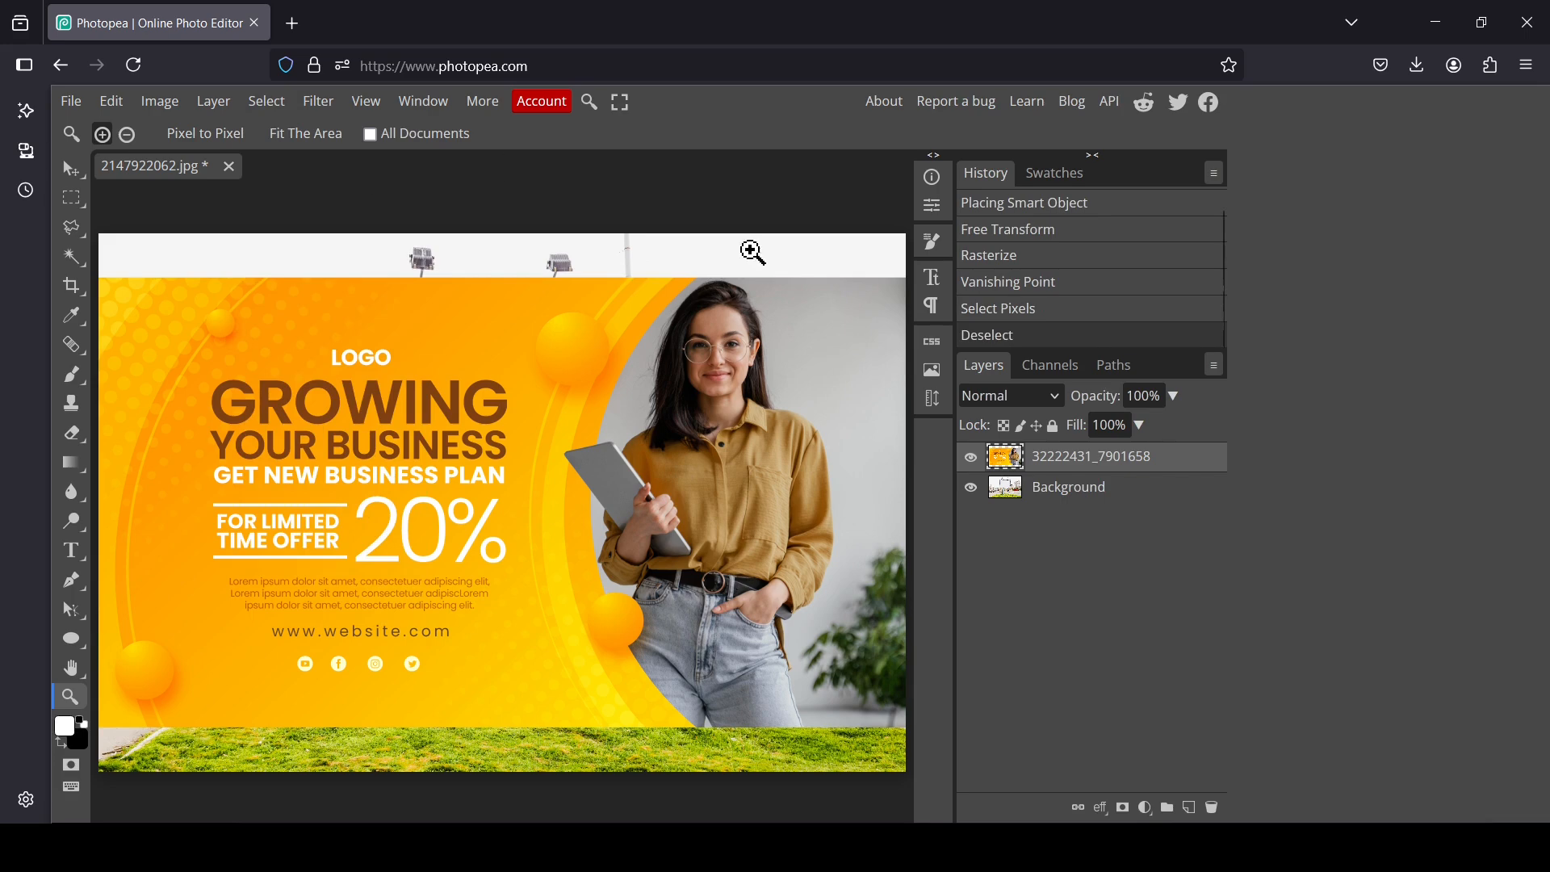
{"action": "left_click", "coordinate": [971, 458]}
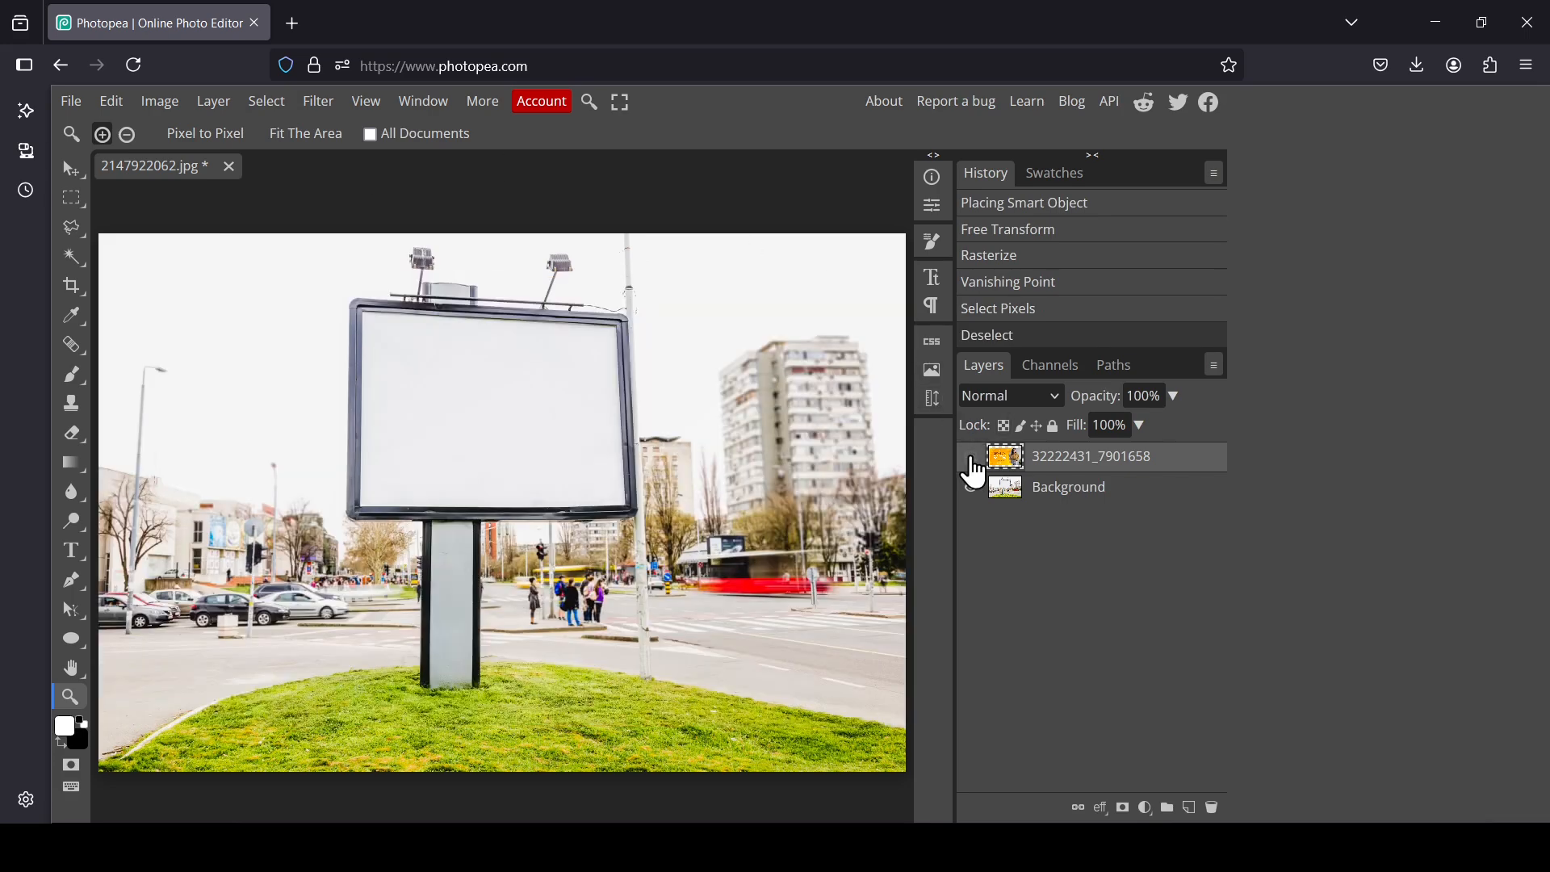
Step: Add a new empty layer placed below the advert layer
{"action": "left_click", "coordinate": [1189, 807]}
{"action": "left_click_drag", "start_coordinate": [1005, 457], "coordinate": [1009, 496]}
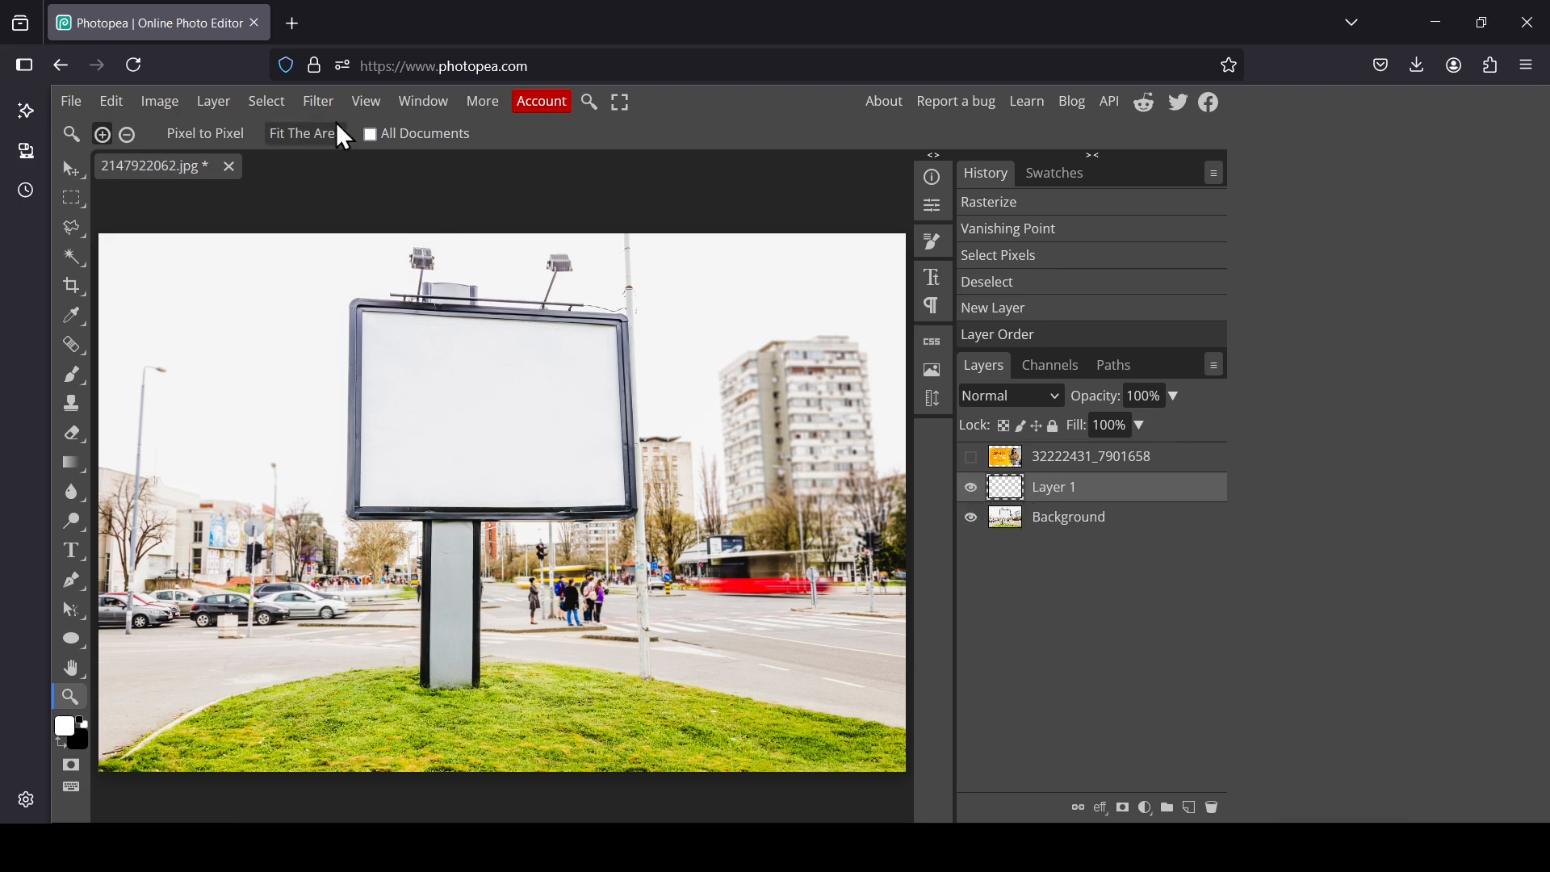
Step: Paste the copied advert into the billboard plane with Vanishing Point, scaling it to fill the screen
{"action": "left_click", "coordinate": [325, 101]}
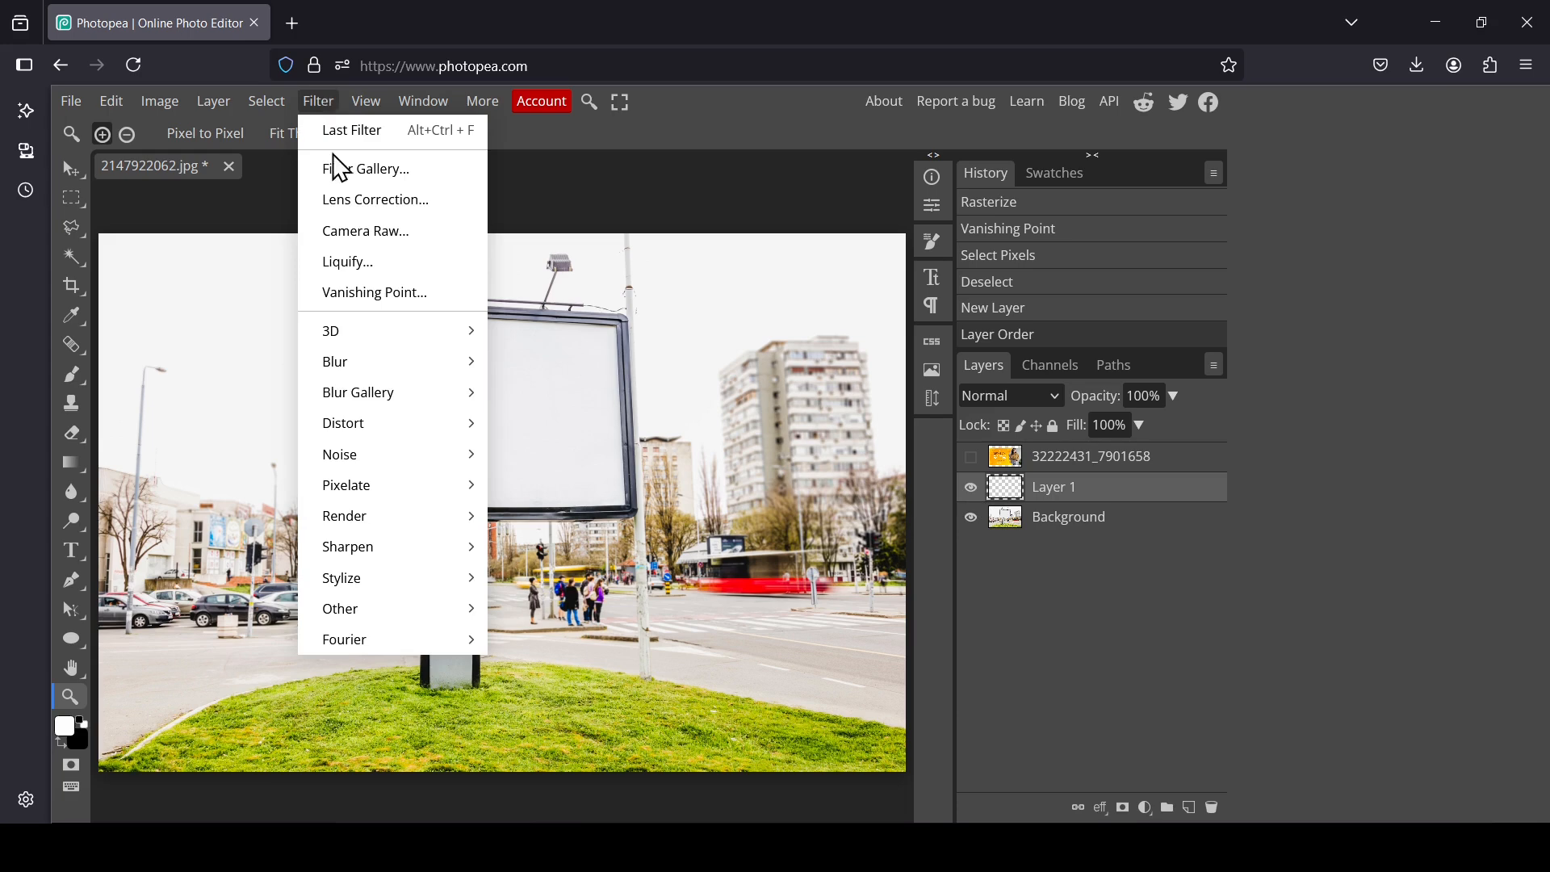
{"action": "left_click", "coordinate": [360, 298]}
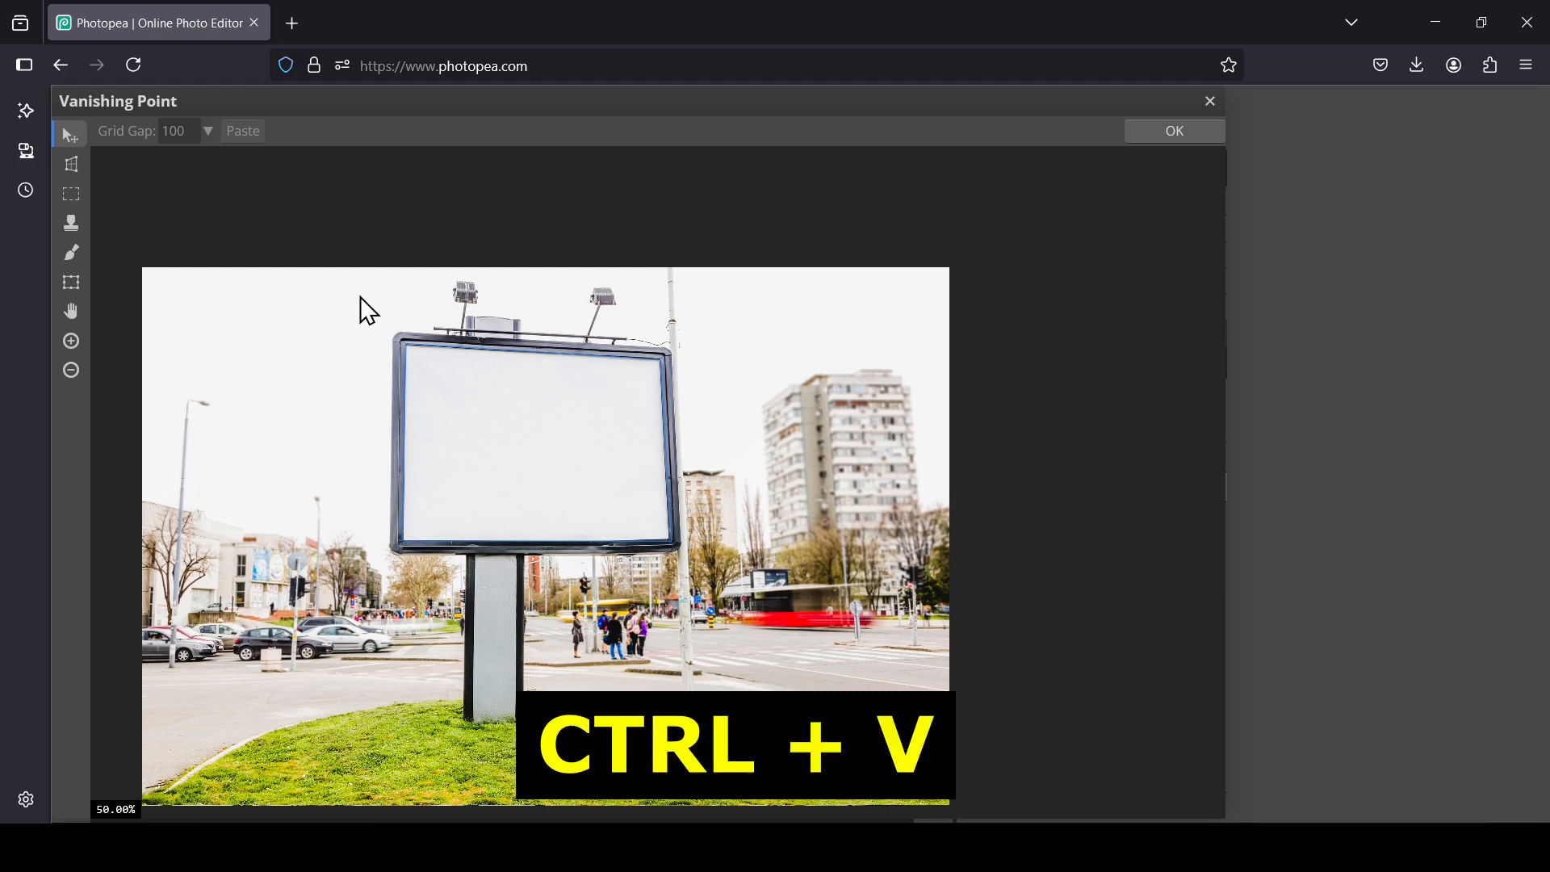
{"action": "key", "text": "ctrl+v"}
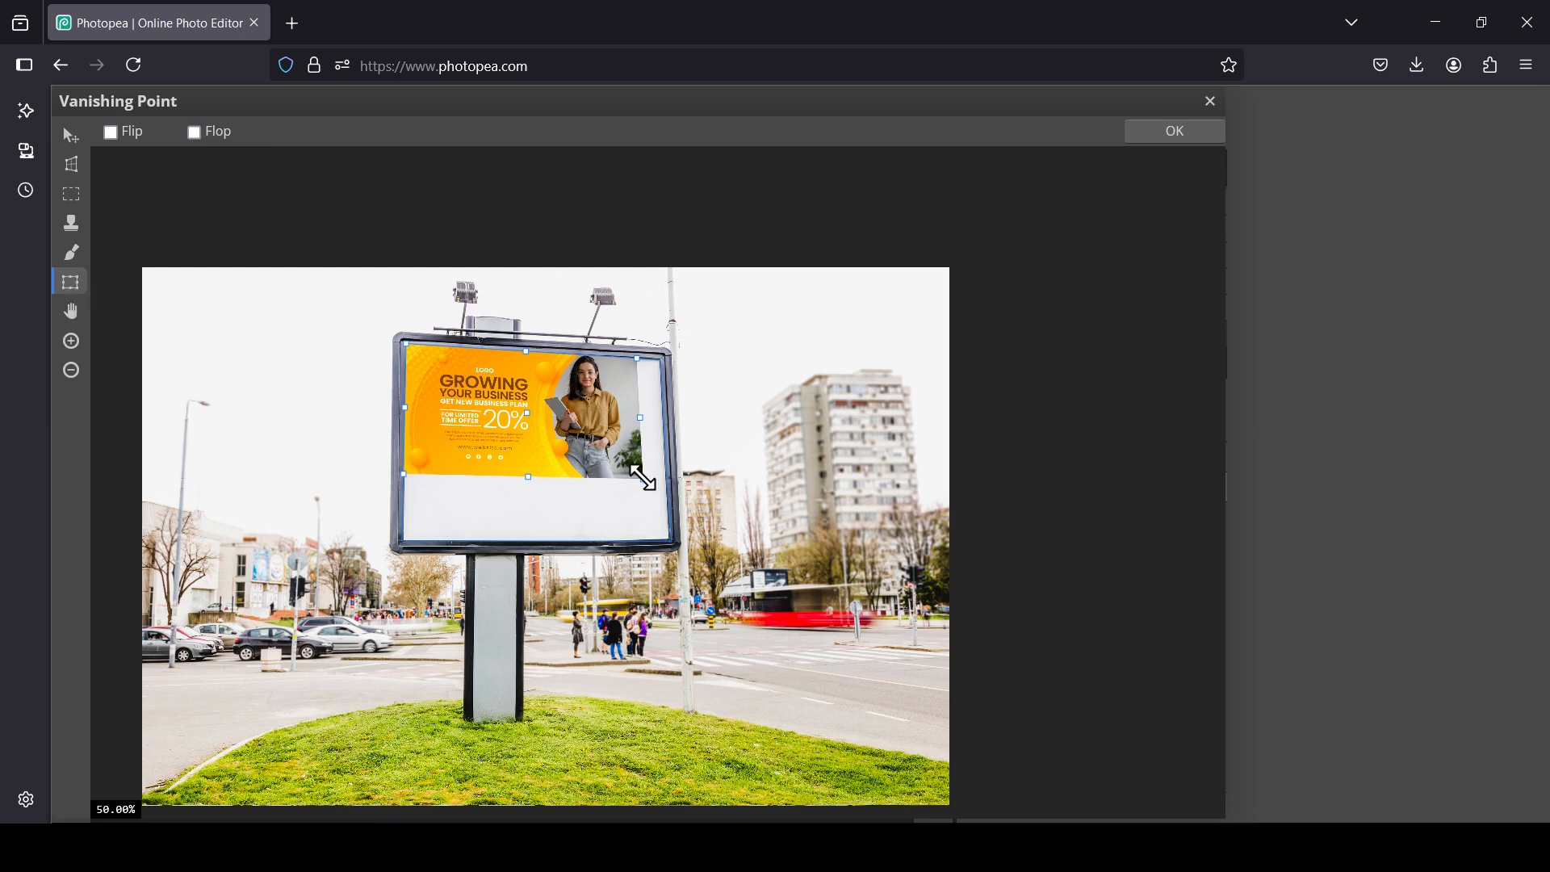
{"action": "left_click_drag", "start_coordinate": [644, 478], "coordinate": [675, 543]}
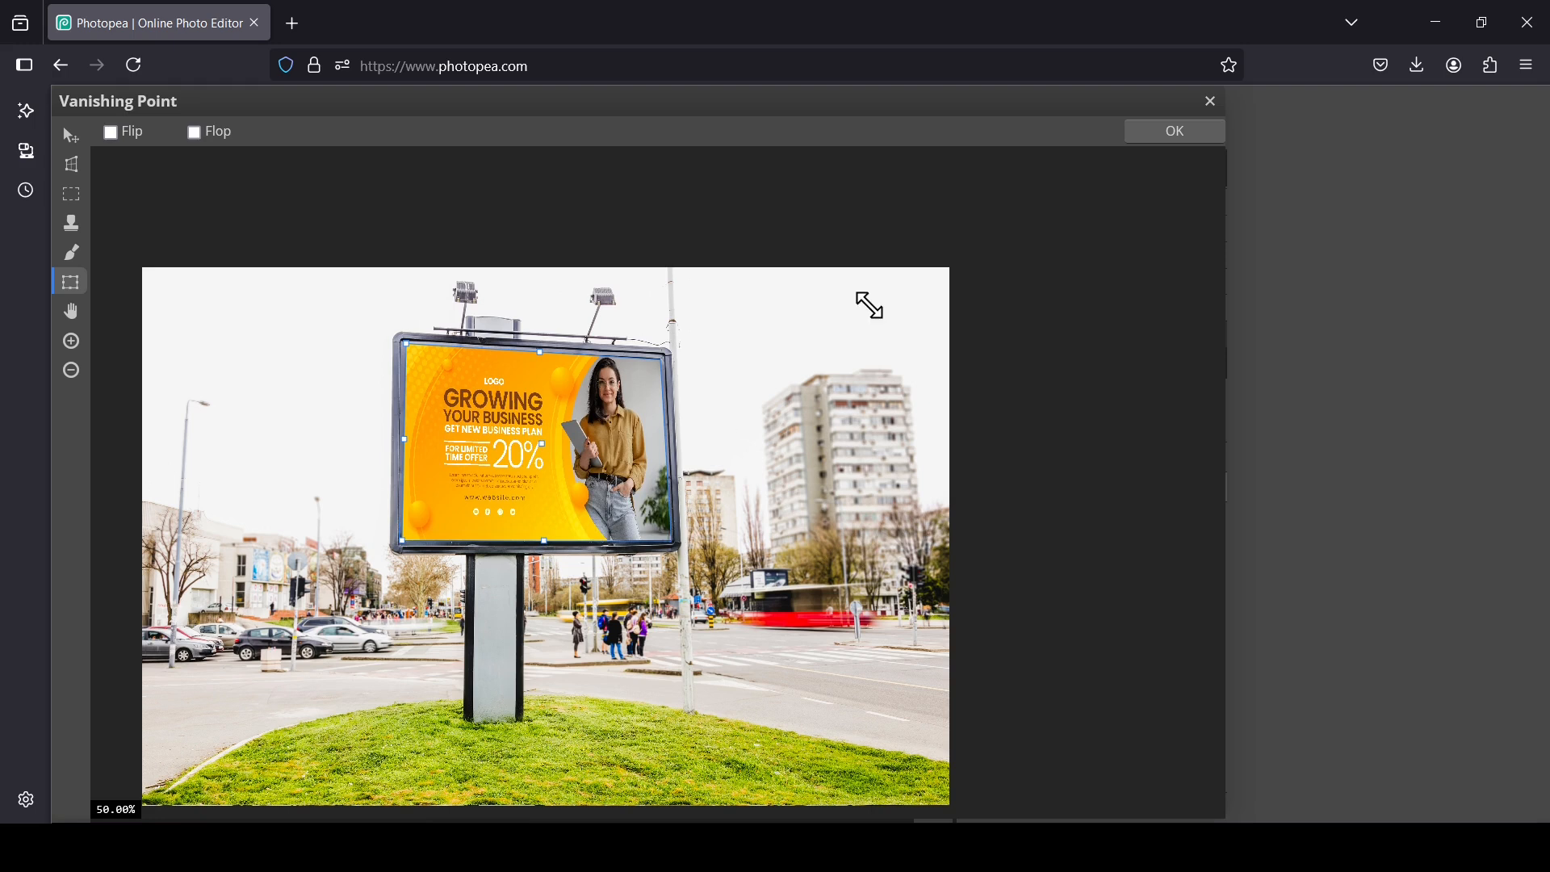
{"action": "left_click", "coordinate": [1175, 133]}
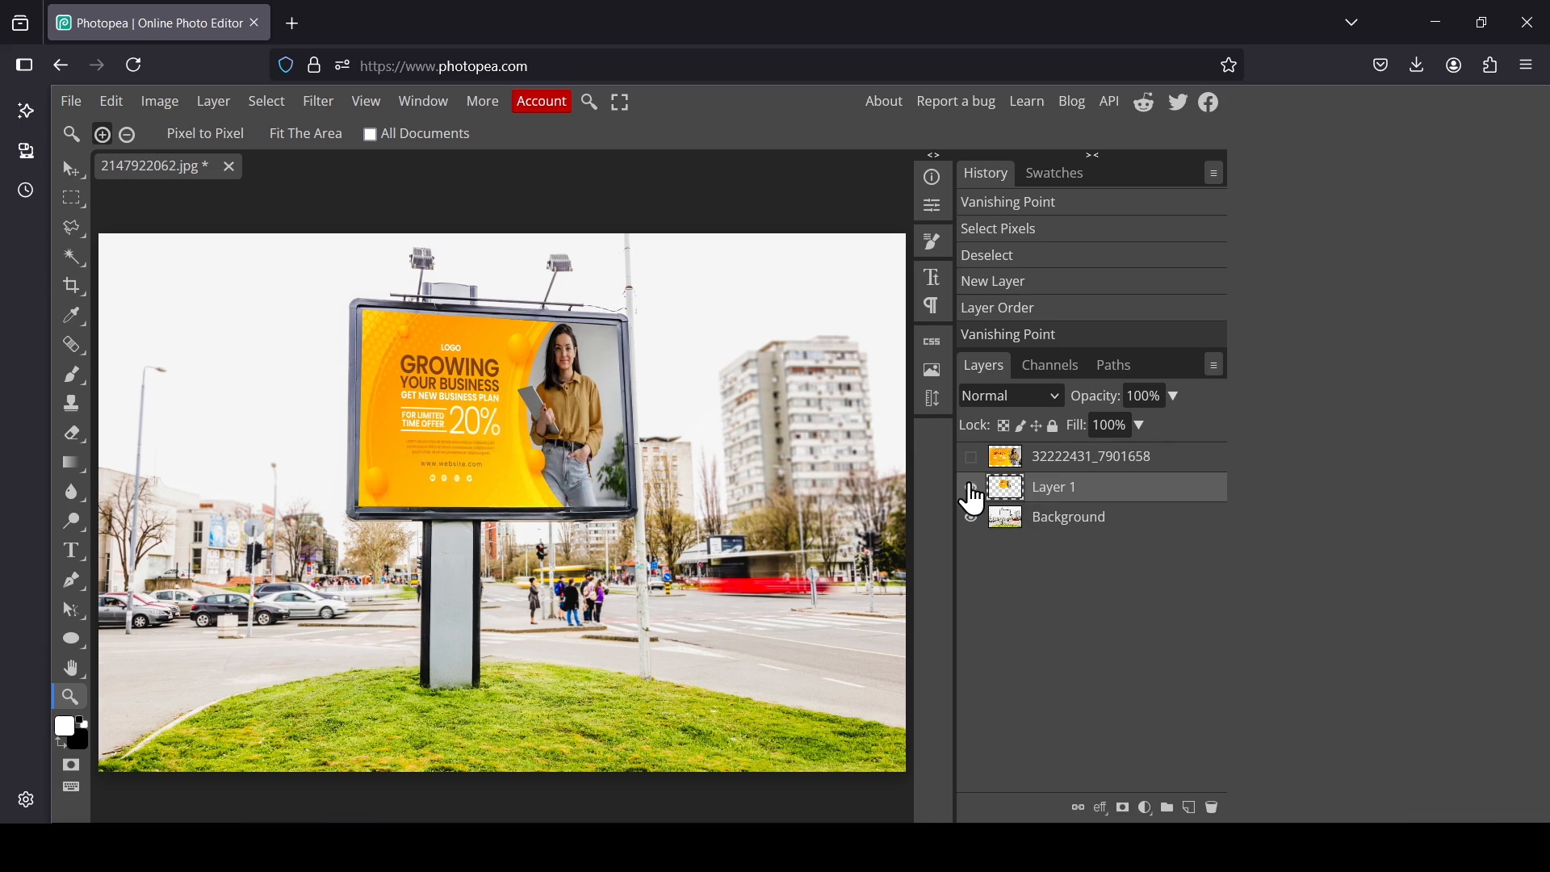
Step: Add an Inner Shadow to the pasted advert layer with angle 133°, distance 4 px and spread 19%
{"action": "left_click", "coordinate": [1103, 809]}
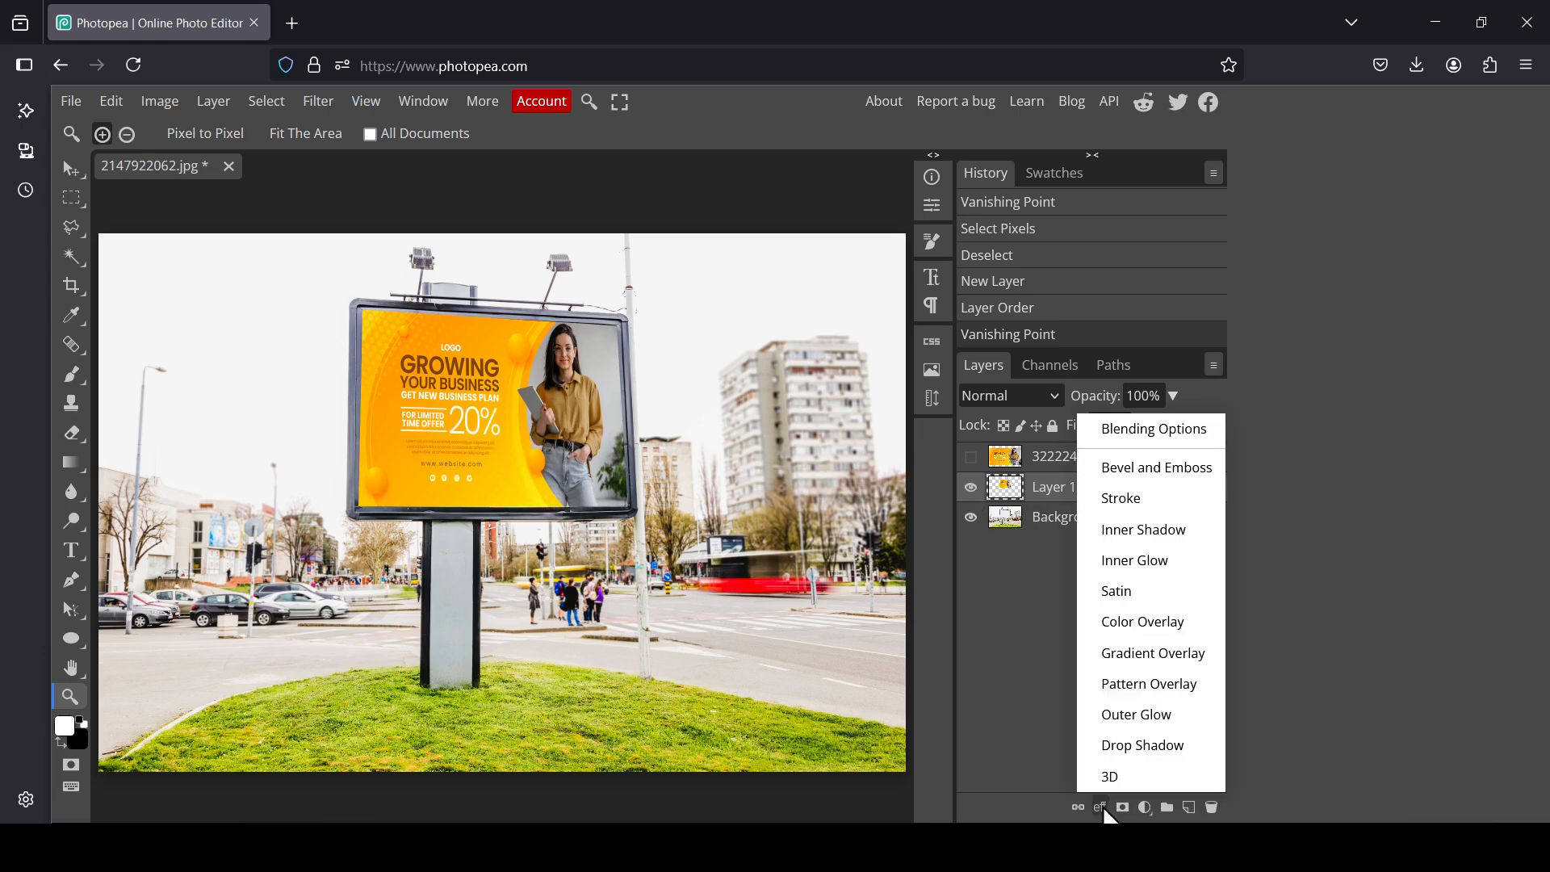
{"action": "left_click", "coordinate": [1180, 530]}
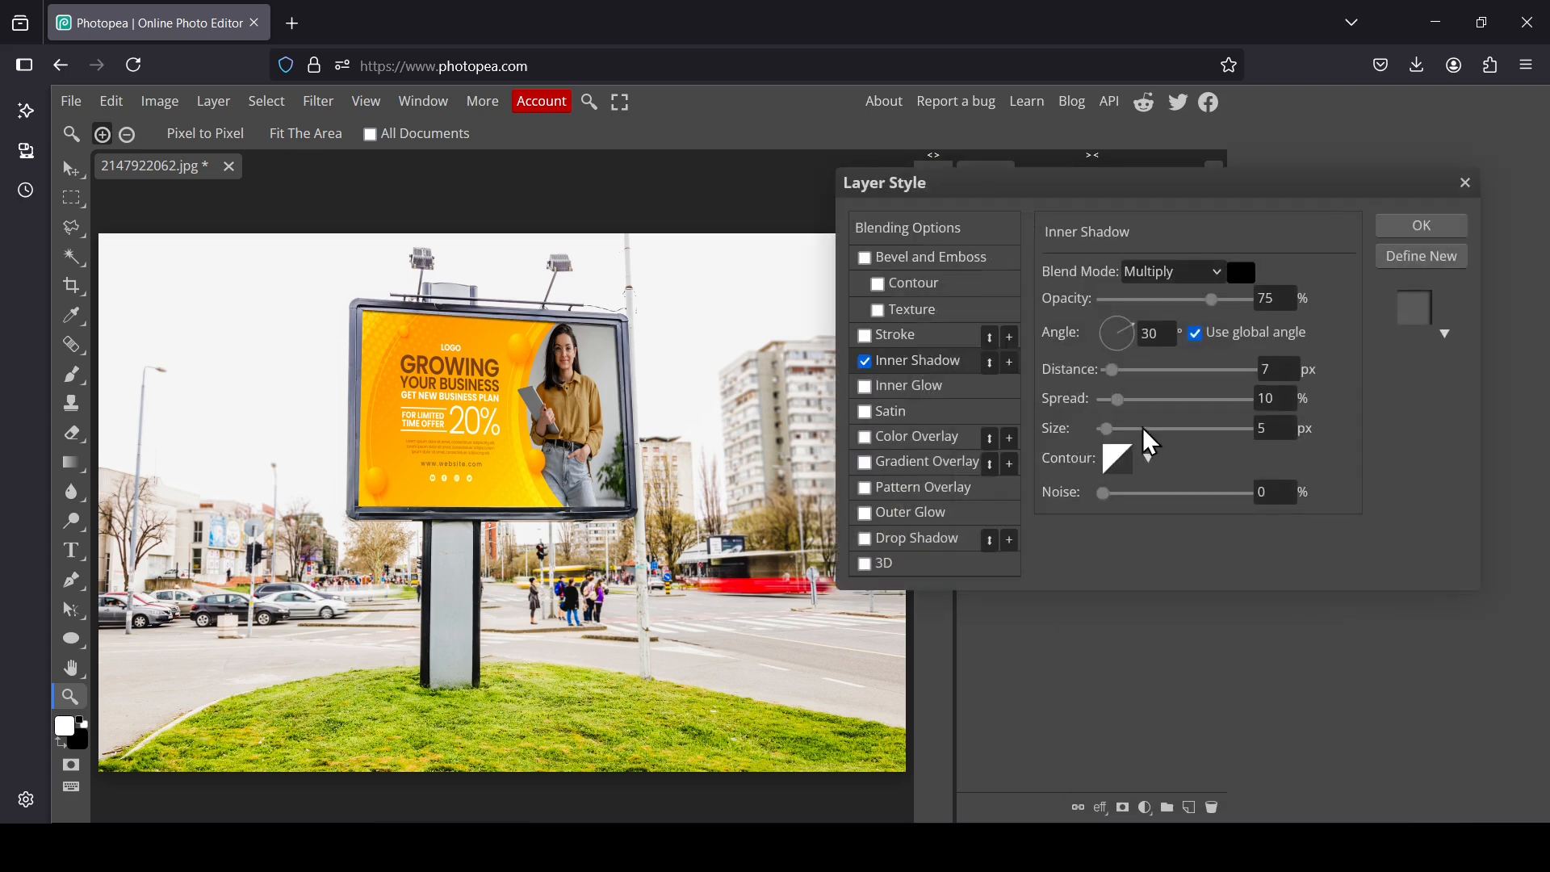
{"action": "left_click_drag", "start_coordinate": [1113, 369], "coordinate": [1130, 403]}
{"action": "left_click_drag", "start_coordinate": [1113, 371], "coordinate": [1114, 335]}
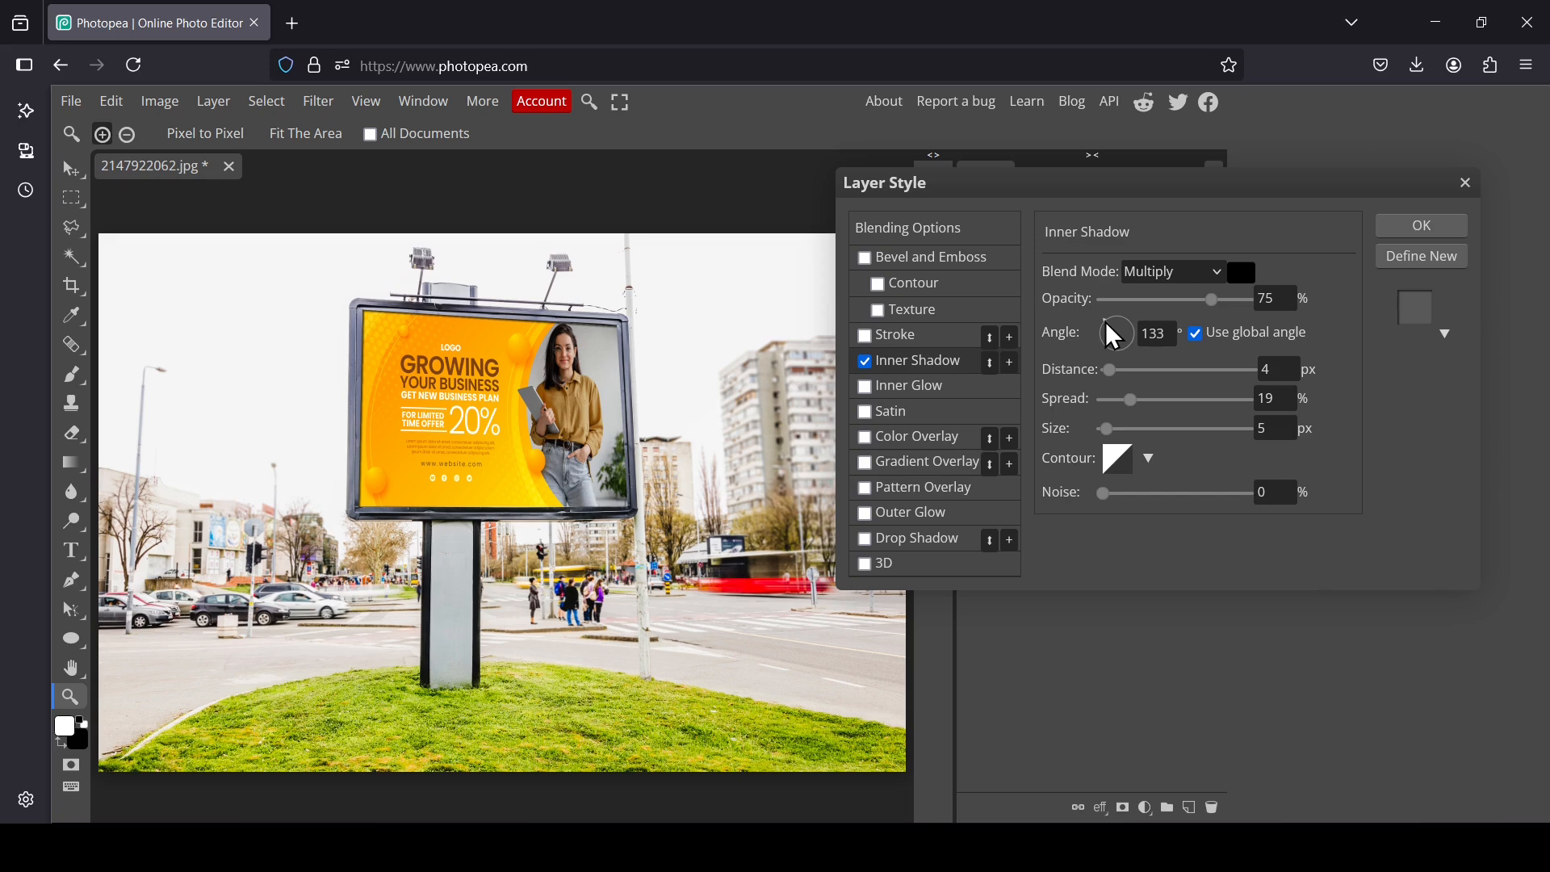
{"action": "left_click", "coordinate": [1435, 228]}
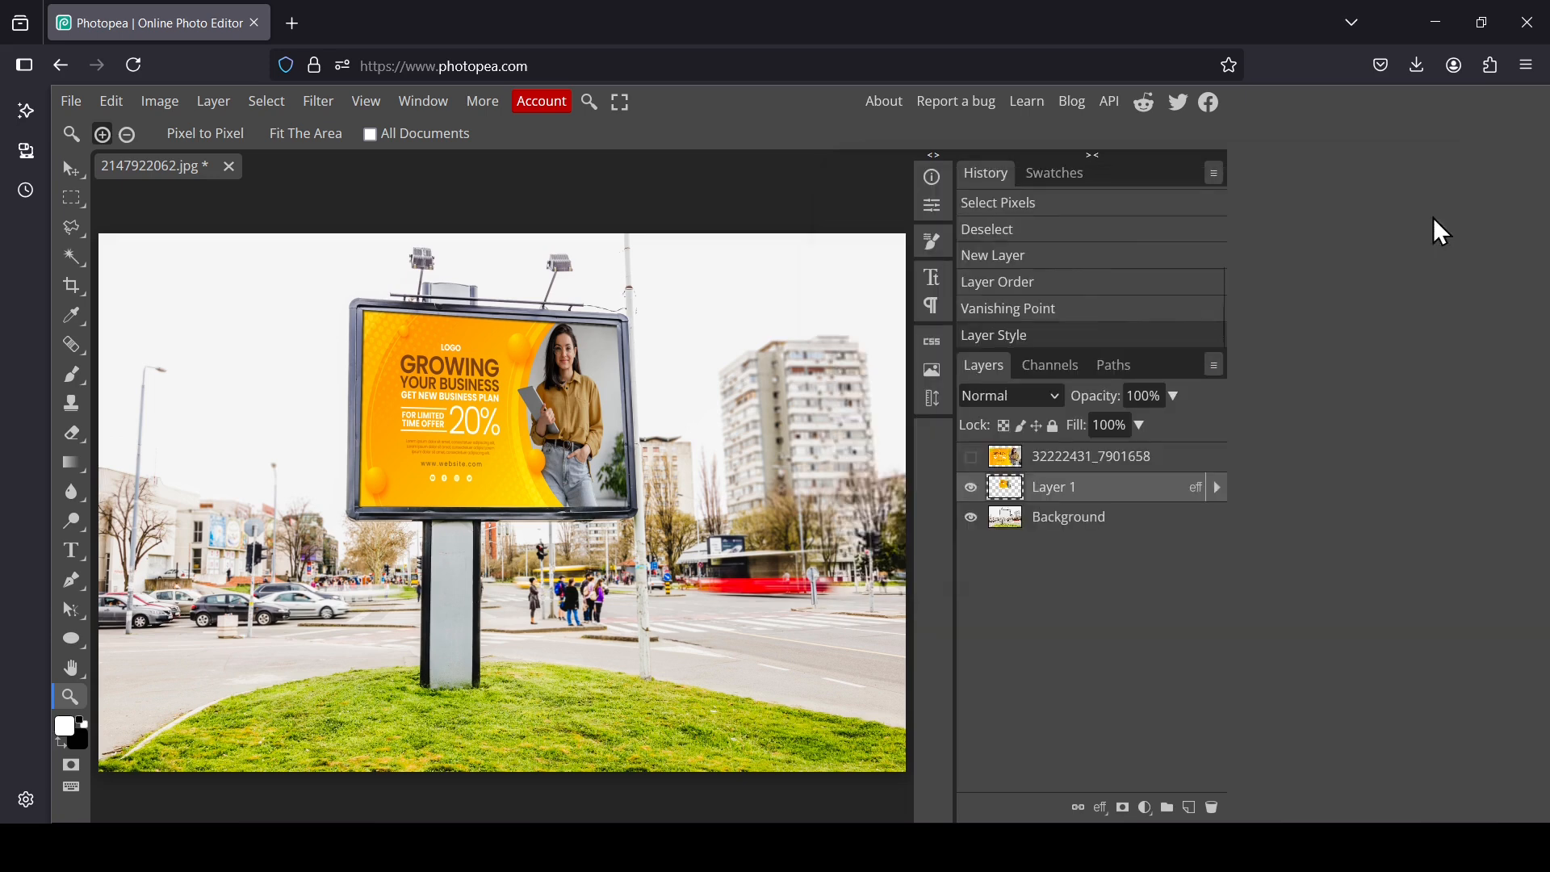
Step: Toggle the layers' visibility to compare the billboard with and without the advert
{"action": "left_click", "coordinate": [971, 458]}
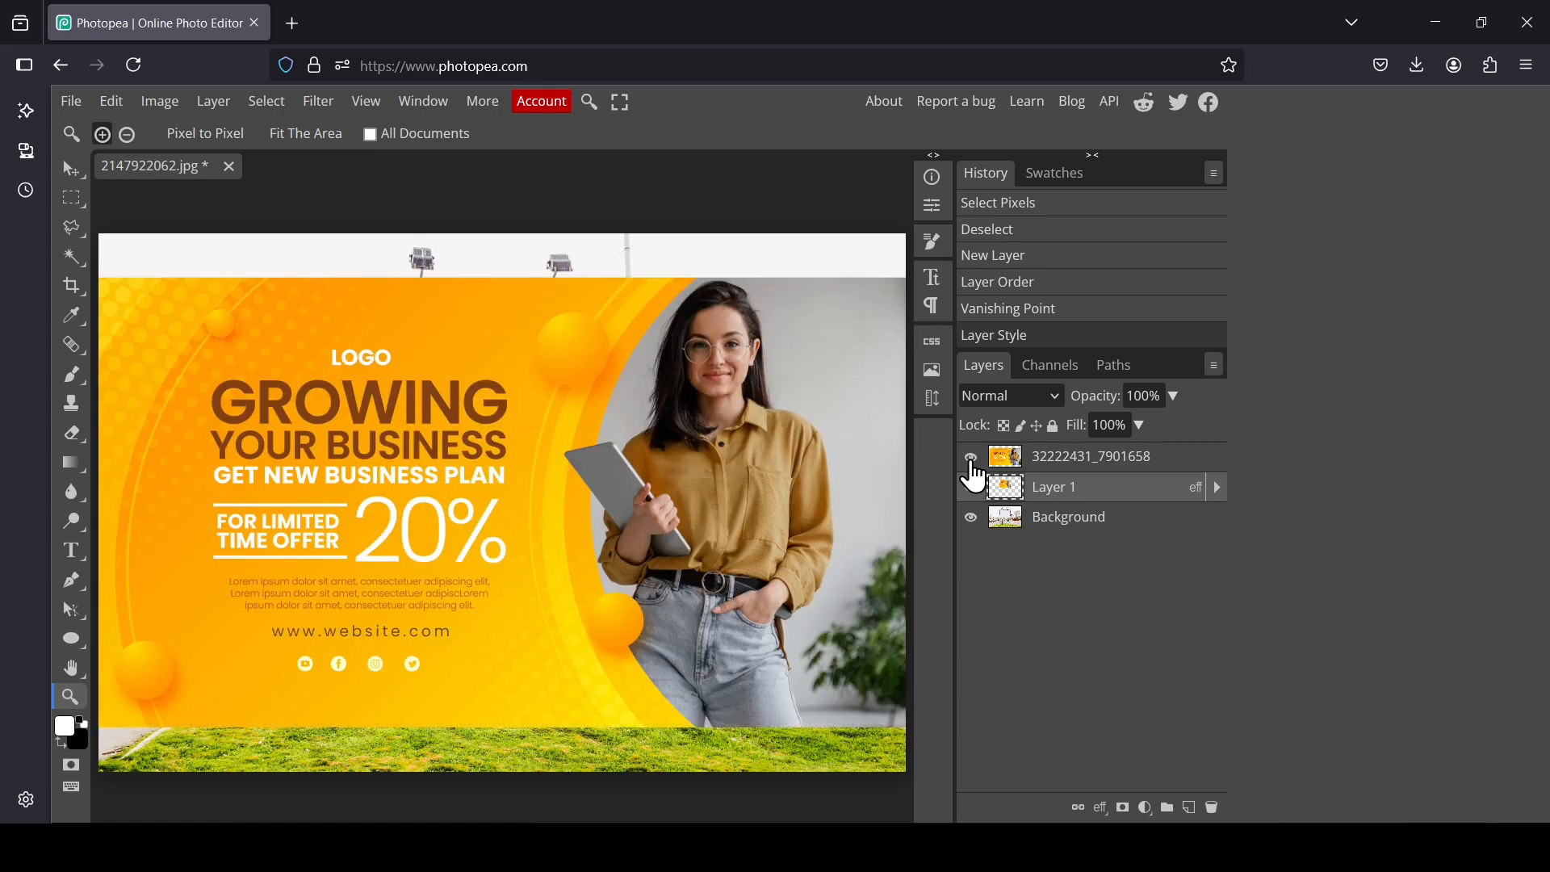
{"action": "left_click", "coordinate": [971, 458]}
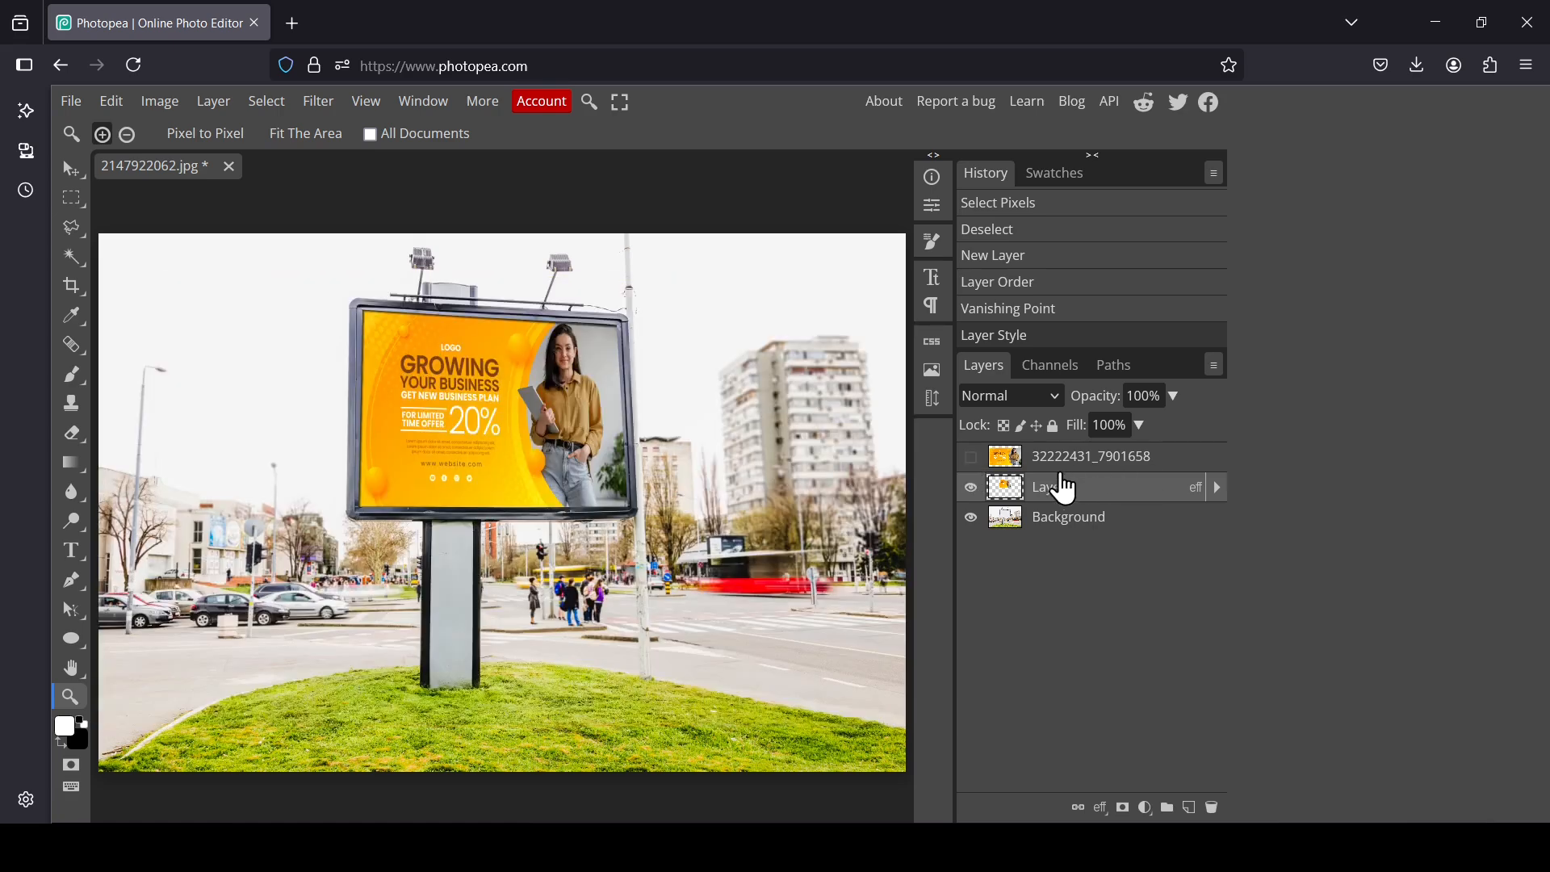
{"action": "left_click", "coordinate": [971, 487]}
{"action": "left_click", "coordinate": [971, 487]}
{"action": "left_click", "coordinate": [971, 488]}
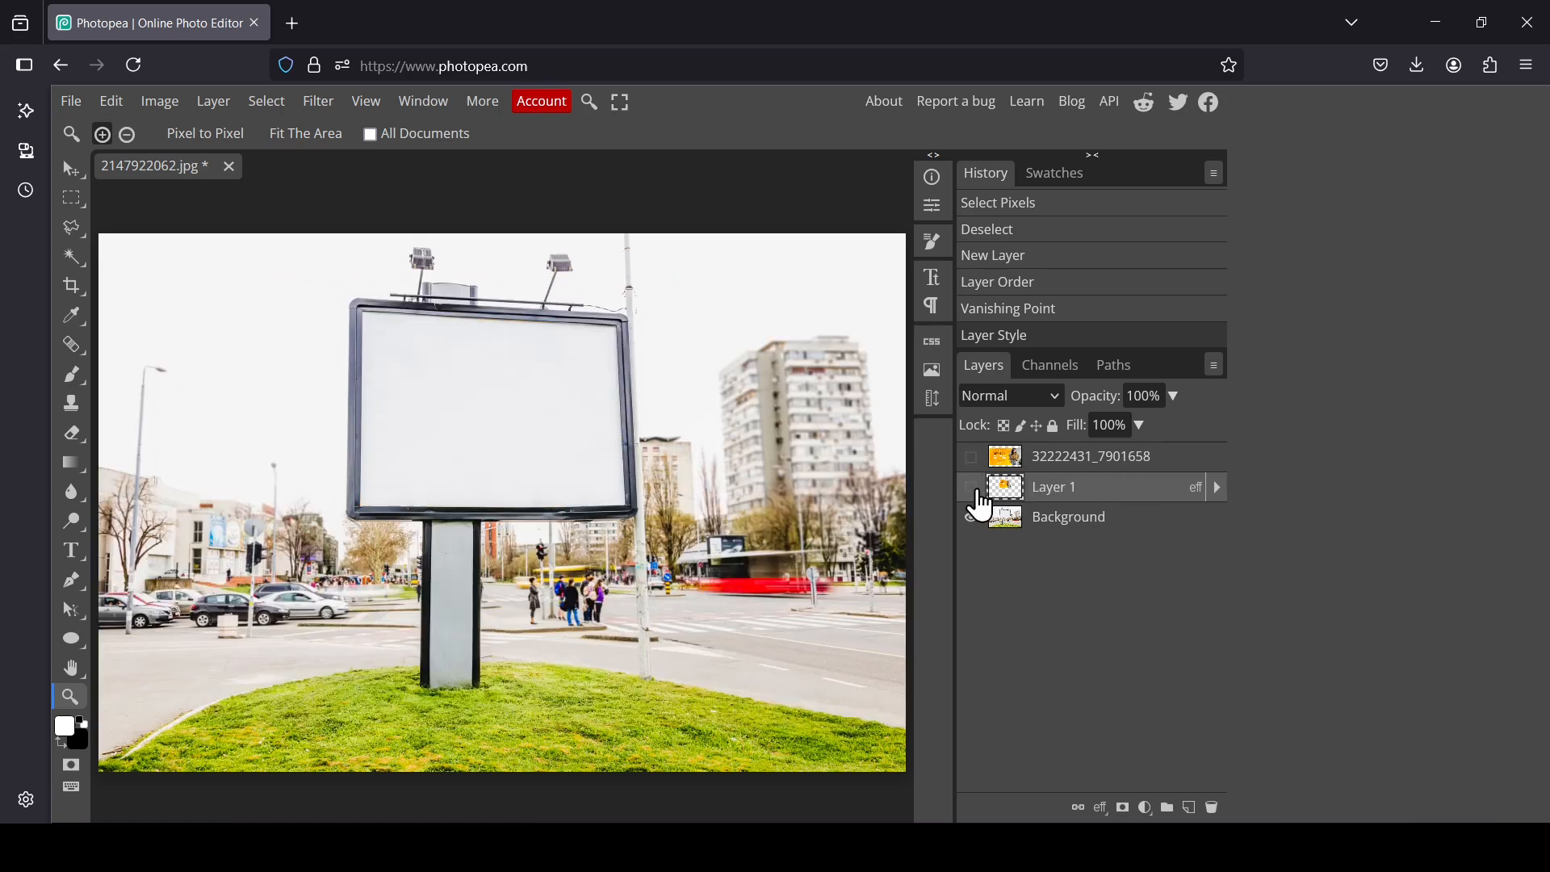
{"action": "left_click", "coordinate": [971, 488]}
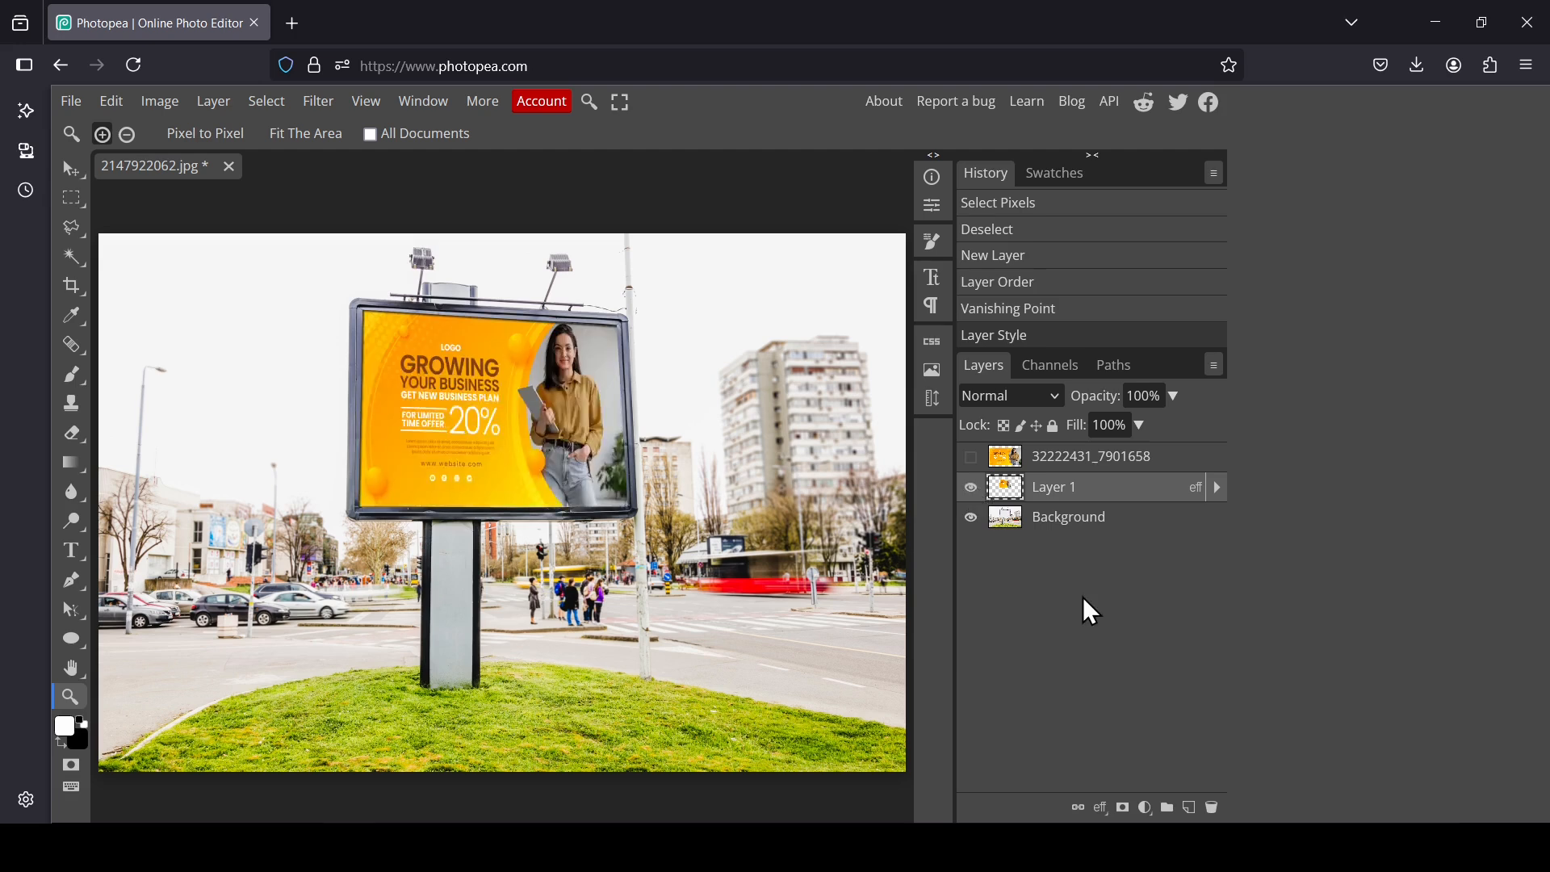